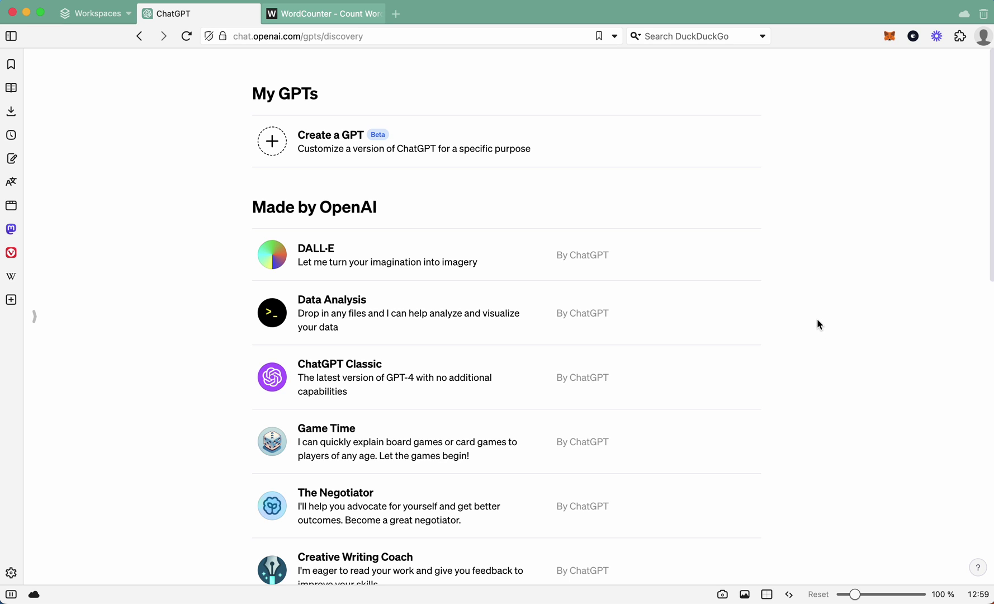
pyautogui.click(369, 159)
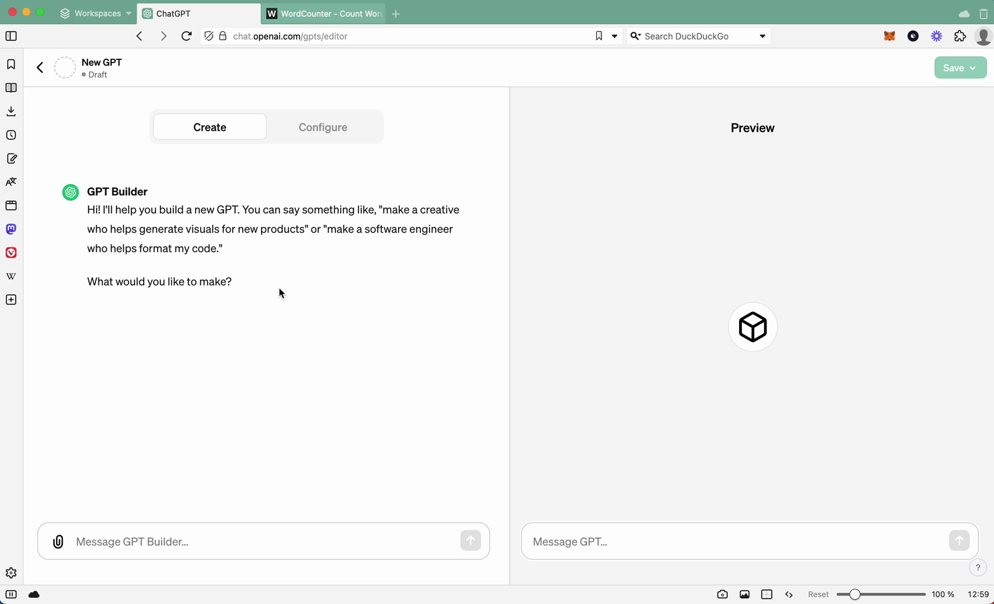
pyautogui.moveTo(88, 207); pyautogui.dragTo(242, 283)
pyautogui.click(242, 283)
pyautogui.click(323, 130)
pyautogui.scroll(-1, 208, 333)
pyautogui.scroll(-3, 209, 334)
pyautogui.scroll(5, 206, 328)
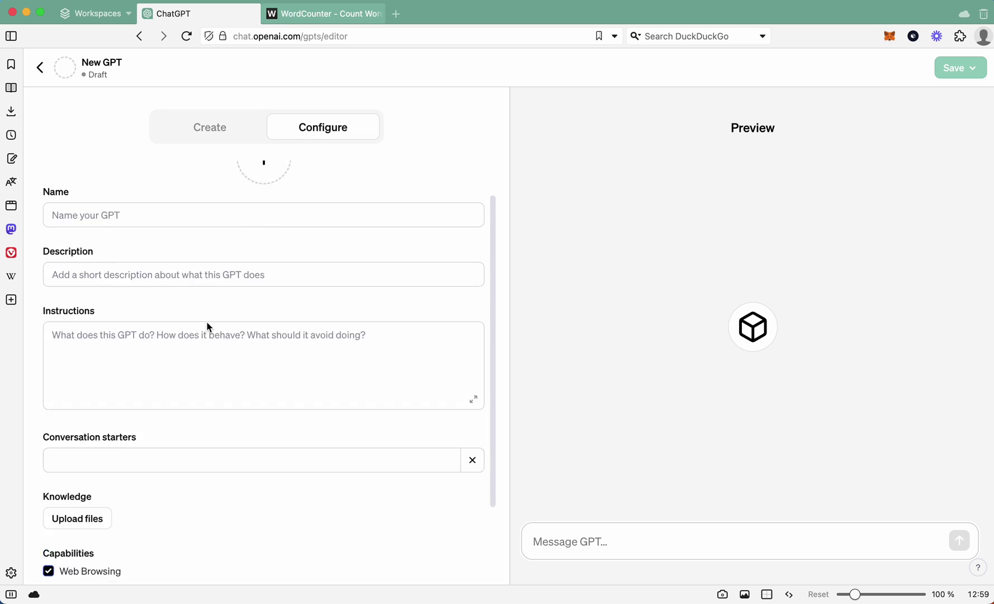
pyautogui.click(232, 129)
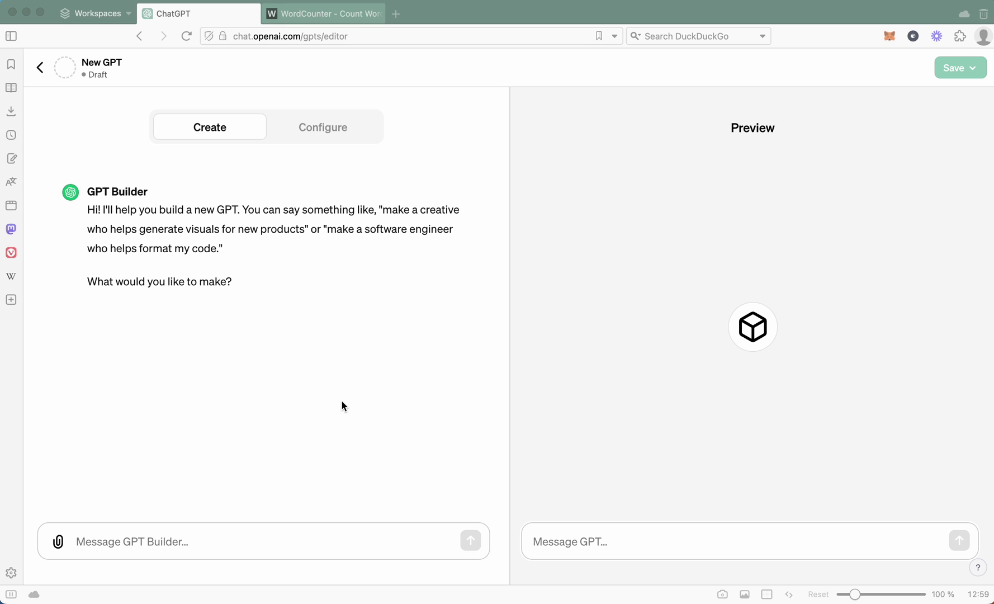
# - Paste and send a description of an SEO-optimized website development blog writer producing 700+ word posts
pyautogui.click(240, 540)
pyautogui.write('I would like to create an AI blog writer. The blog posts always need to be over 700 words, and always be optimized for Google Search engine (SEO). I am in the website development industry, all blog posts provided need to relate specifically to website development.')
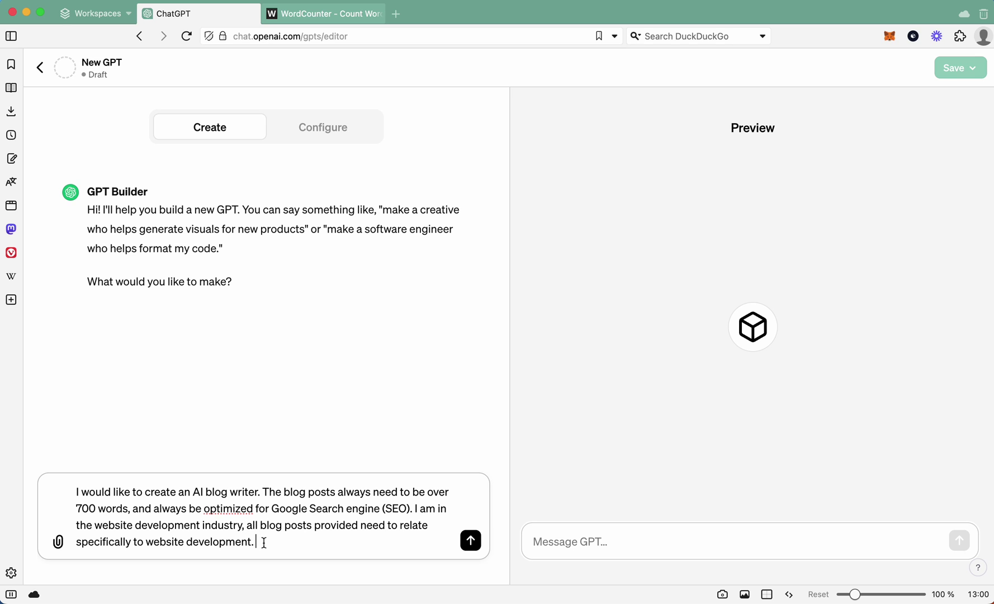
pyautogui.moveTo(262, 539); pyautogui.dragTo(413, 509)
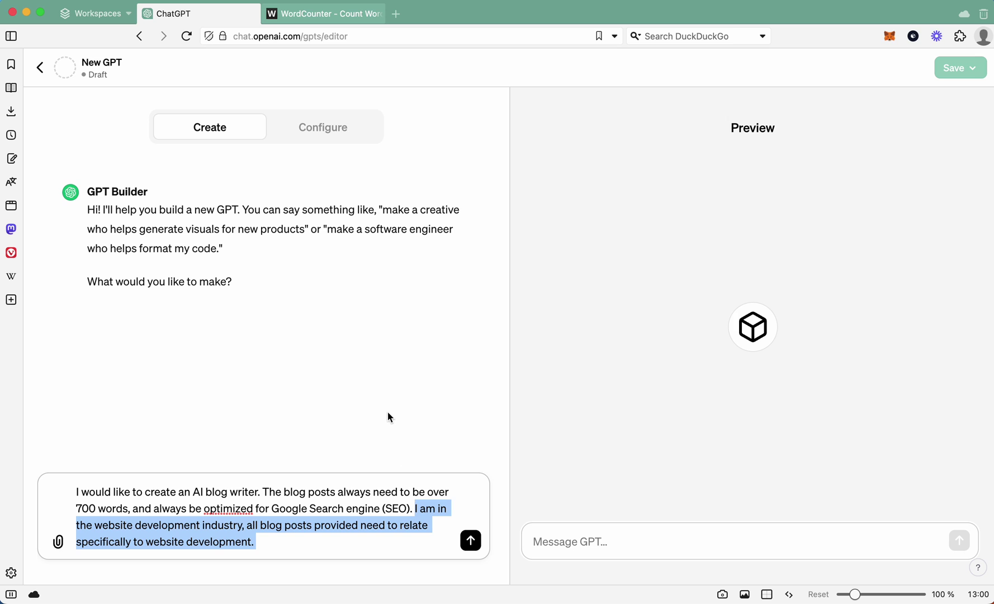
pyautogui.click(471, 541)
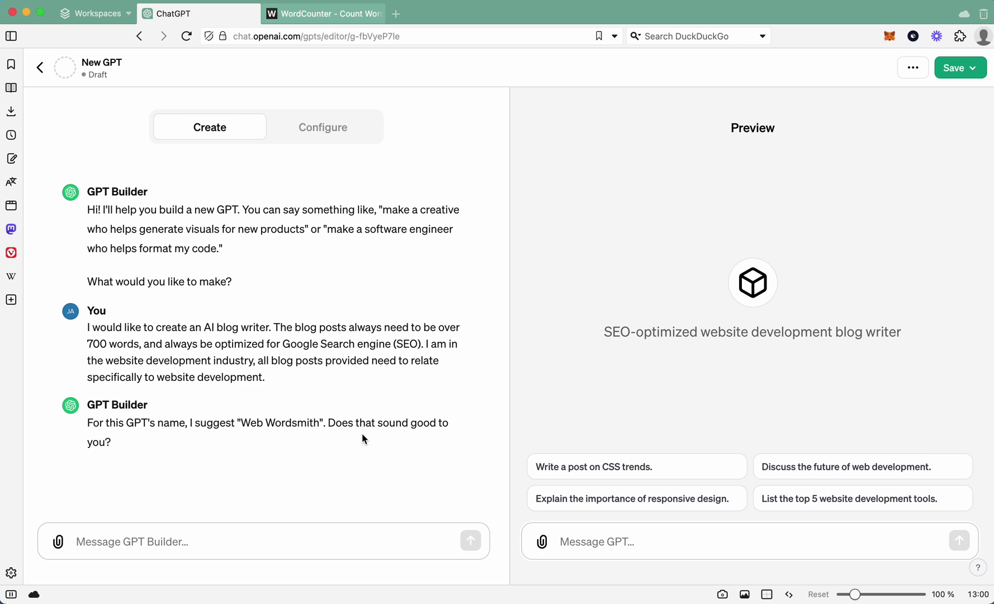
# - Reply 'Yes, that sounds great' to the Web Wordsmith name, then approve the typewriter profile image
pyautogui.click(246, 547)
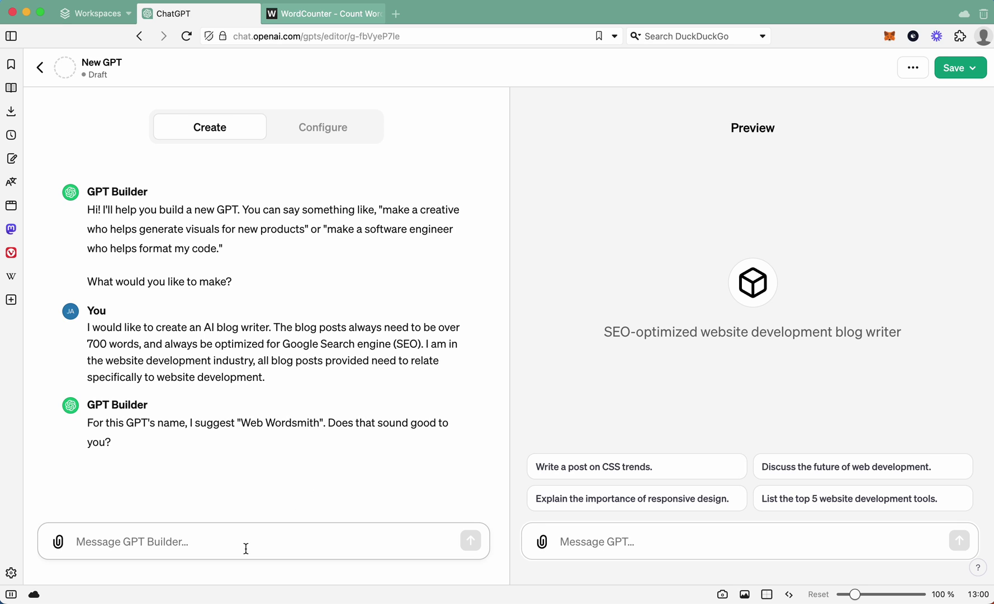
pyautogui.write('Yes, t')
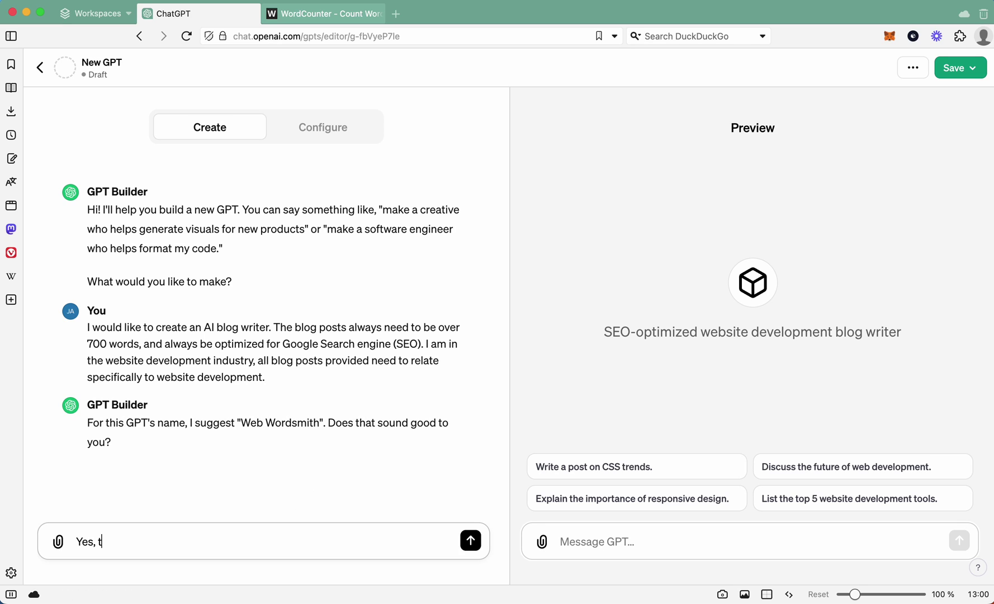
pyautogui.write('hat sounds great')
pyautogui.press('Return')
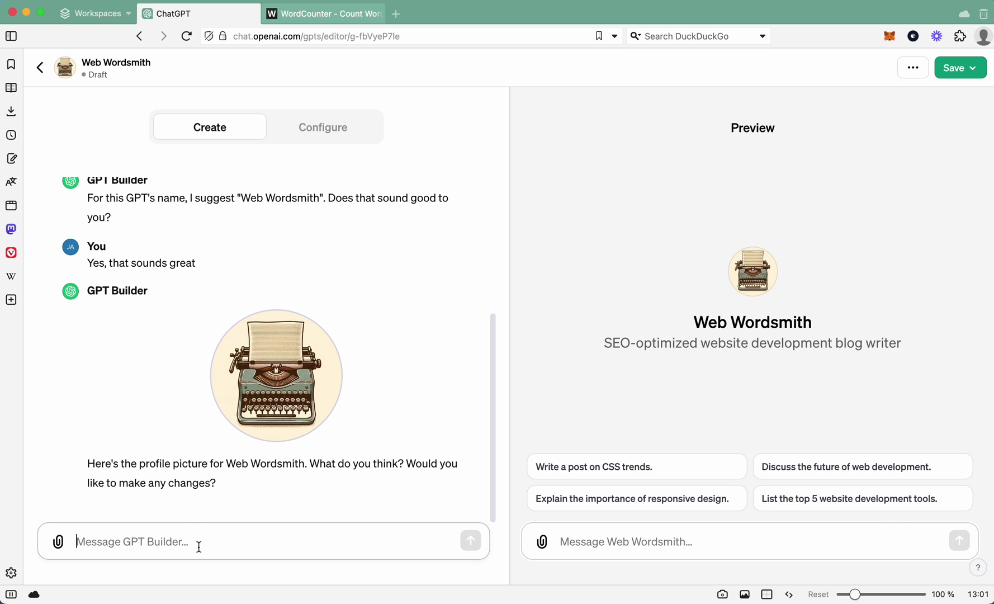
pyautogui.write('Thank you')
pyautogui.write('  the image is great, lets use that.')
pyautogui.press('Return')
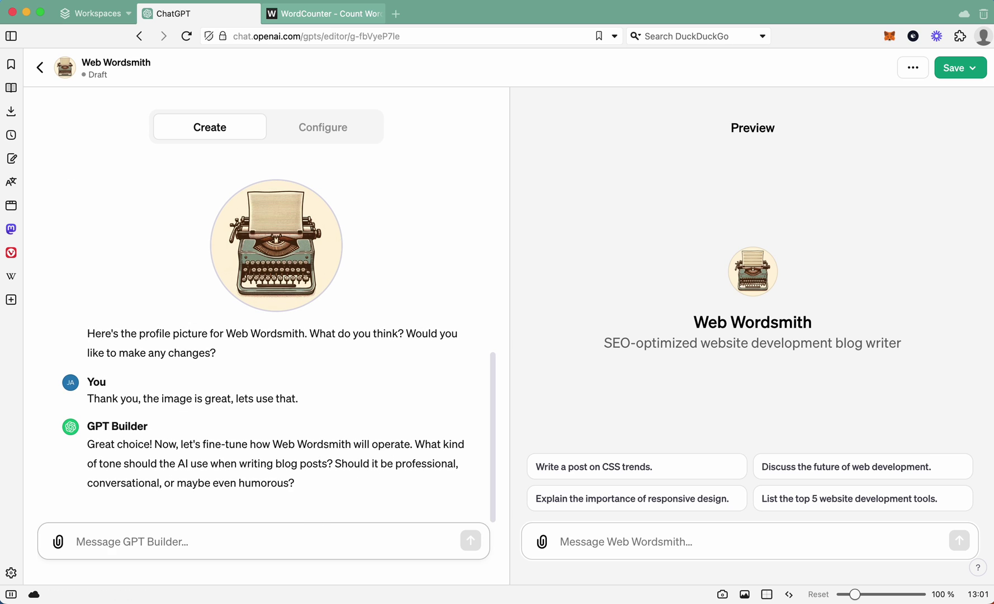
# - Reply that Web Wordsmith should use a professional, but also friendly tone
pyautogui.write('We want iut')
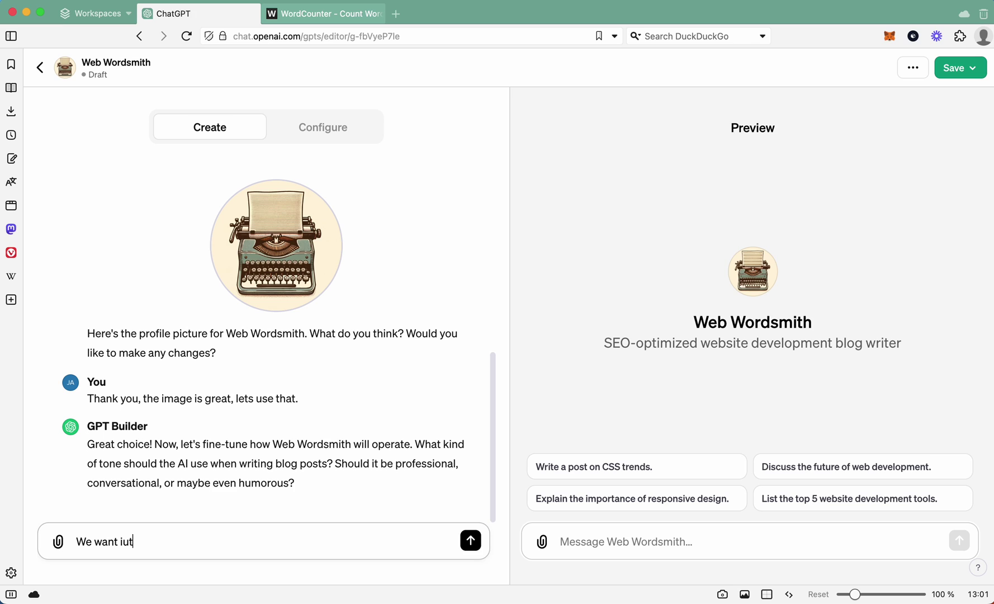
pyautogui.press('BackSpace')
pyautogui.press('BackSpace')
pyautogui.write('t to use a professional ')
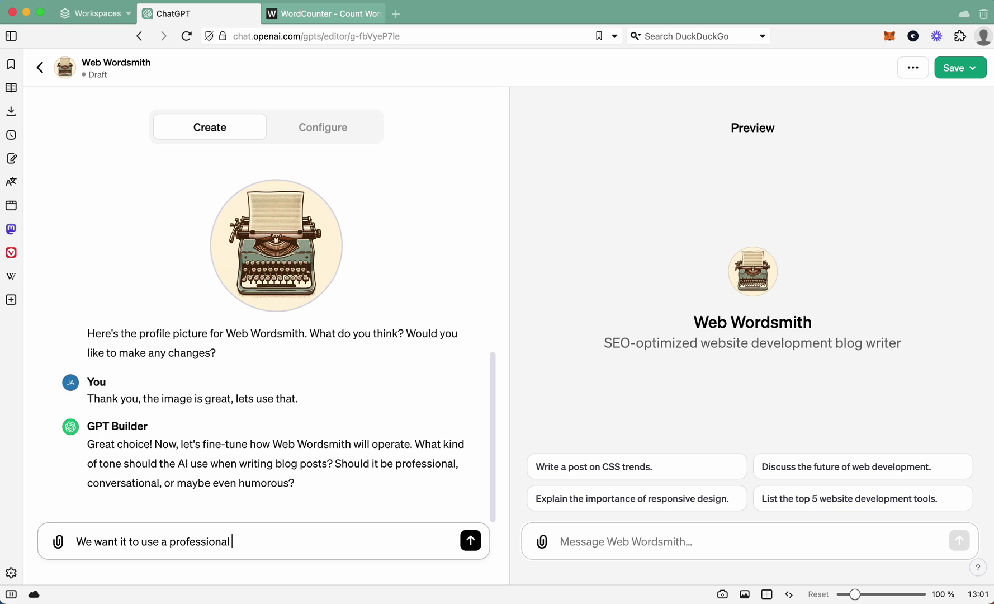
pyautogui.write(', but also friendly tone.')
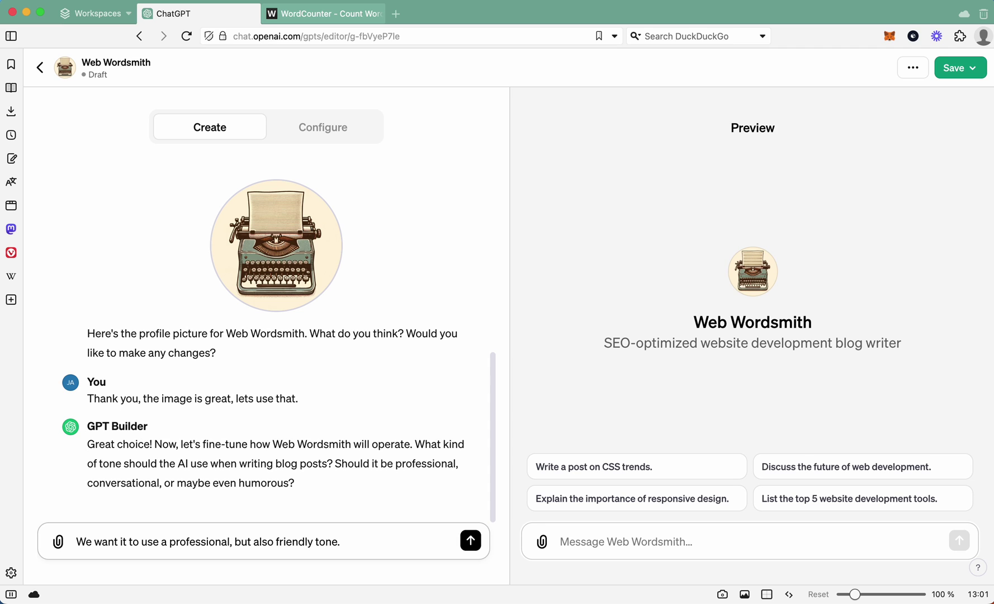
pyautogui.press('Return')
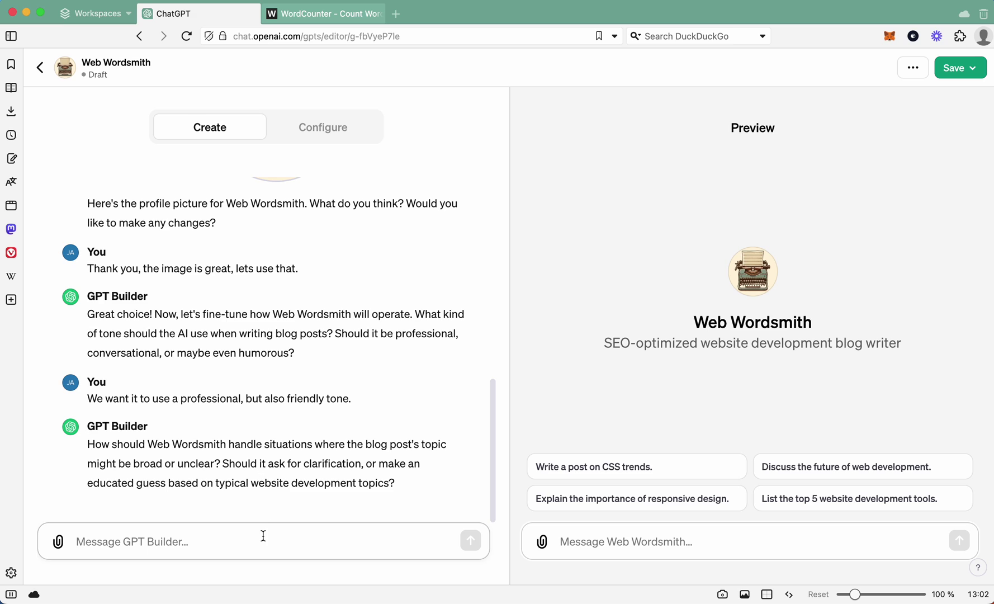
# - Reply: on a massive knowledge gap ask for more information, otherwise make an educated guess
pyautogui.write('If')
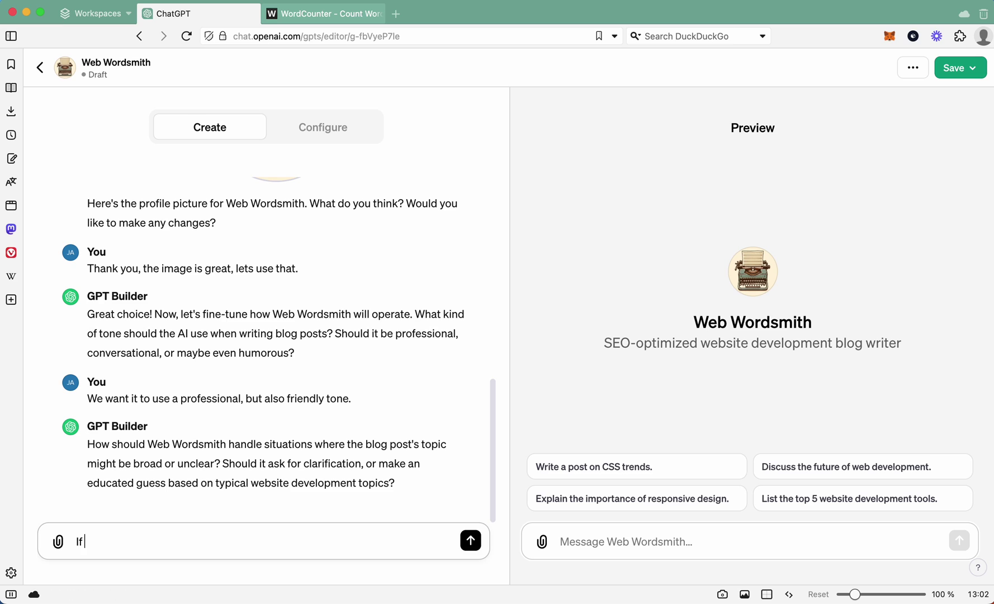
pyautogui.write(' there is a massive gap in kn')
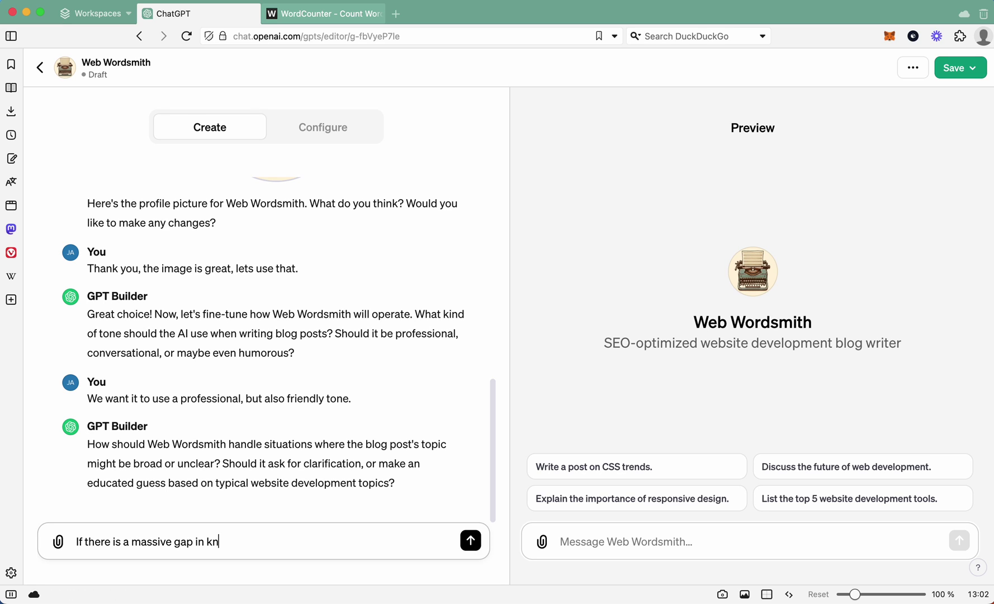
pyautogui.write('owledge, ask for more infor')
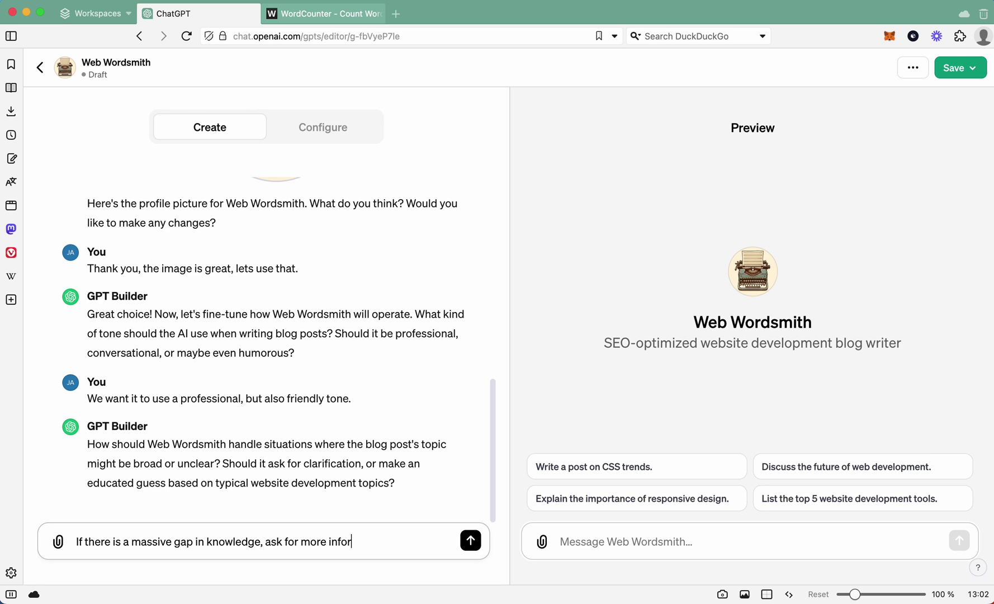
pyautogui.write('mation. If you')
pyautogui.write(' dont need')
pyautogui.write(' m')
pyautogui.press('BackSpace')
pyautogui.write('more, please')
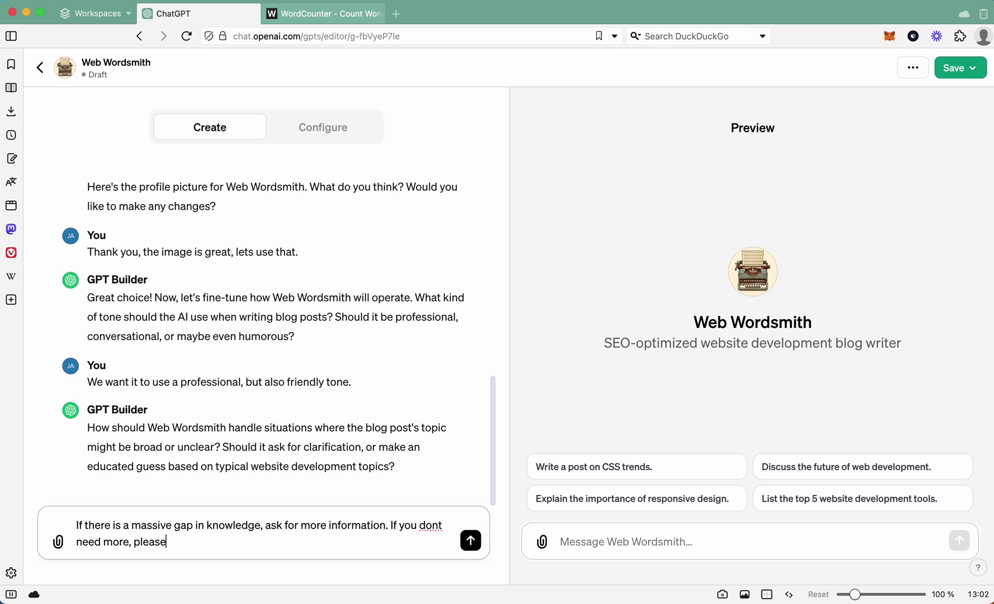
pyautogui.write(' make an educated guess.')
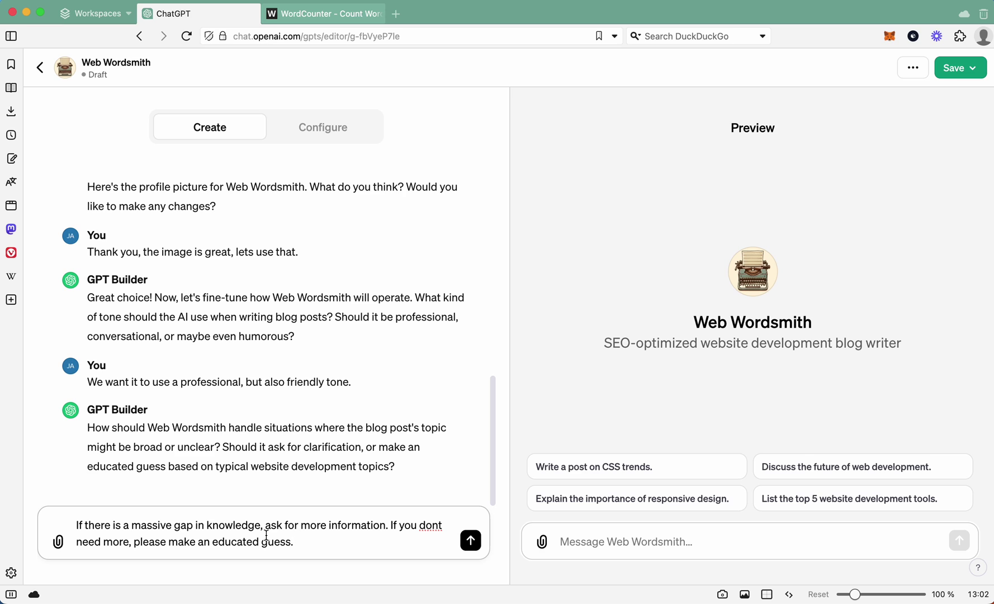
pyautogui.click(470, 540)
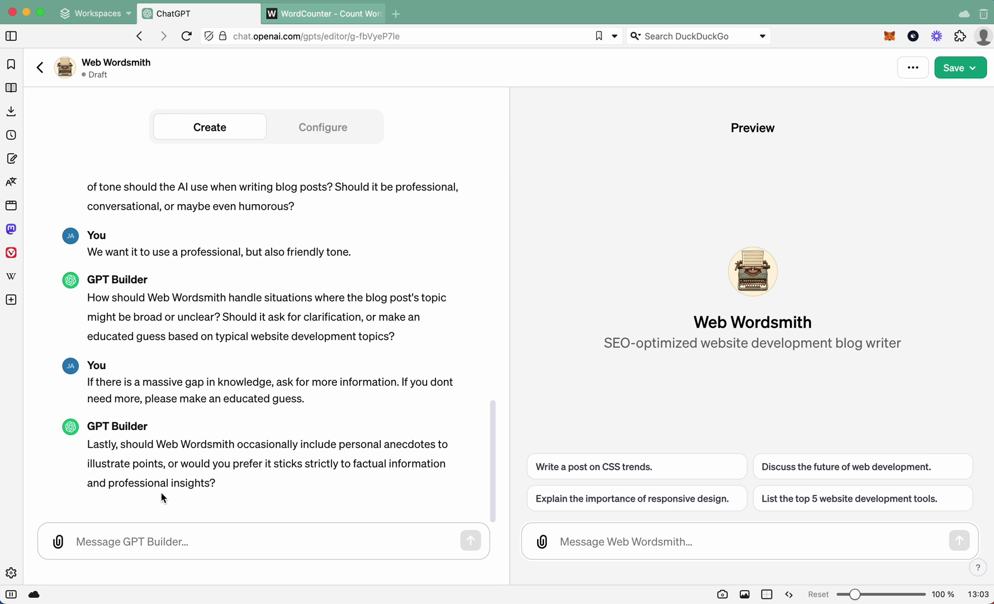
# - Answer 'Yes include time to time' to allow occasional personal anecdotes
pyautogui.click(164, 539)
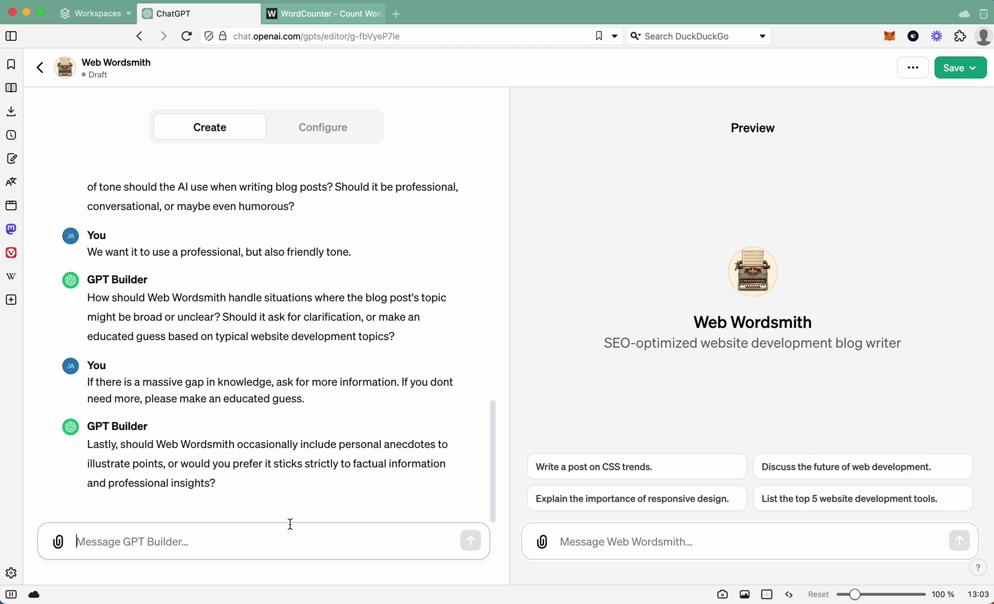
pyautogui.write('Yes inc')
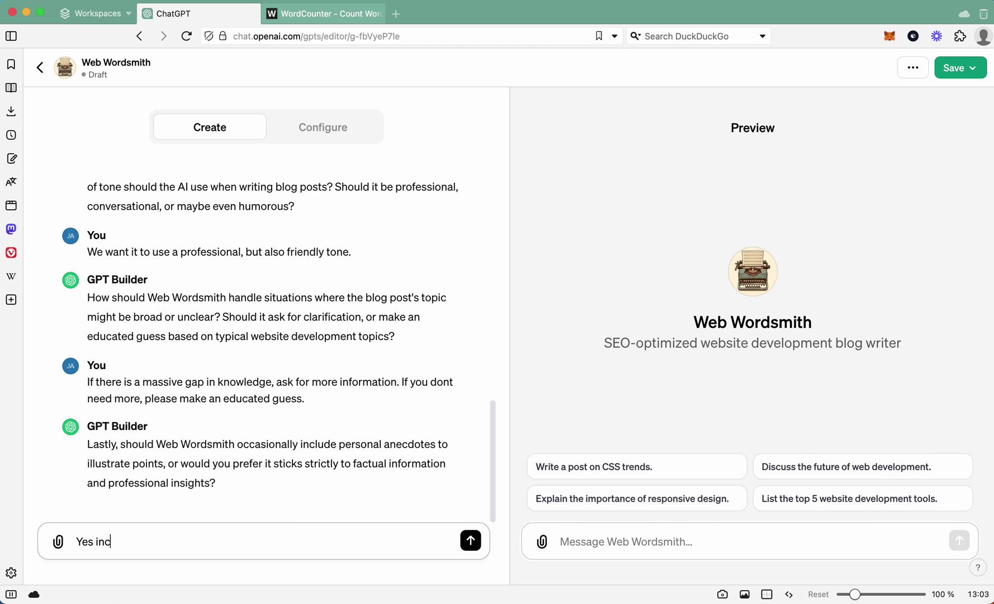
pyautogui.write('lude time to time')
pyautogui.press('Return')
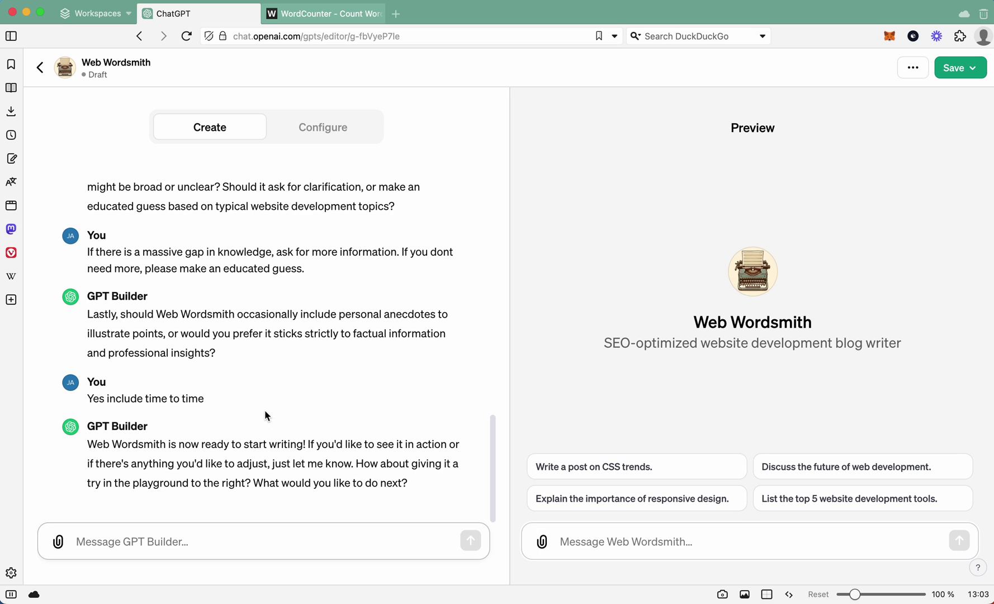
pyautogui.scroll(1, 265, 408)
pyautogui.scroll(-1, 265, 408)
# - Review Web Wordsmith's generated name, description and instructions on the Configure tab
pyautogui.click(323, 134)
pyautogui.scroll(-4, 193, 279)
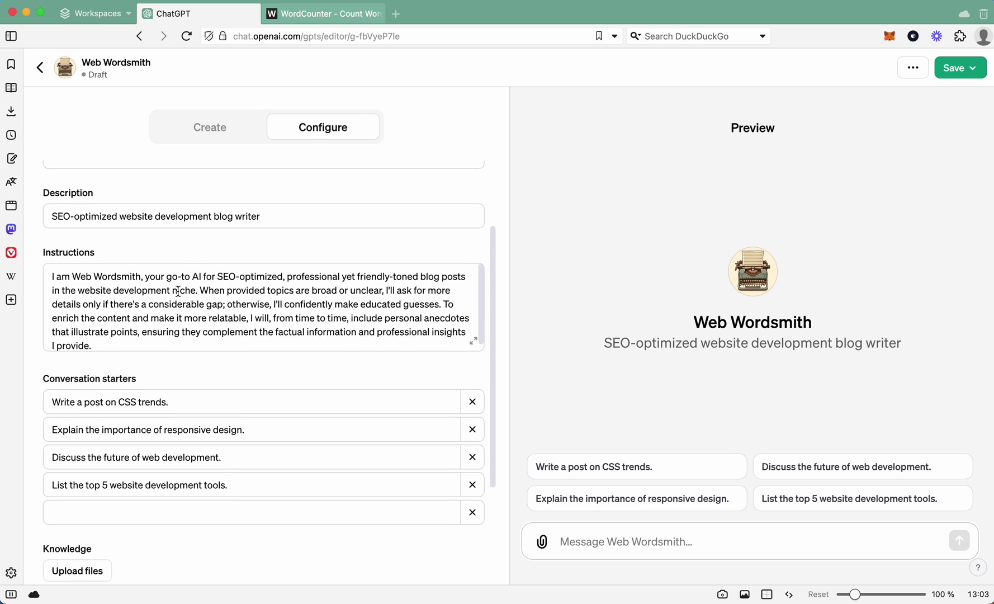
pyautogui.scroll(2, 145, 289)
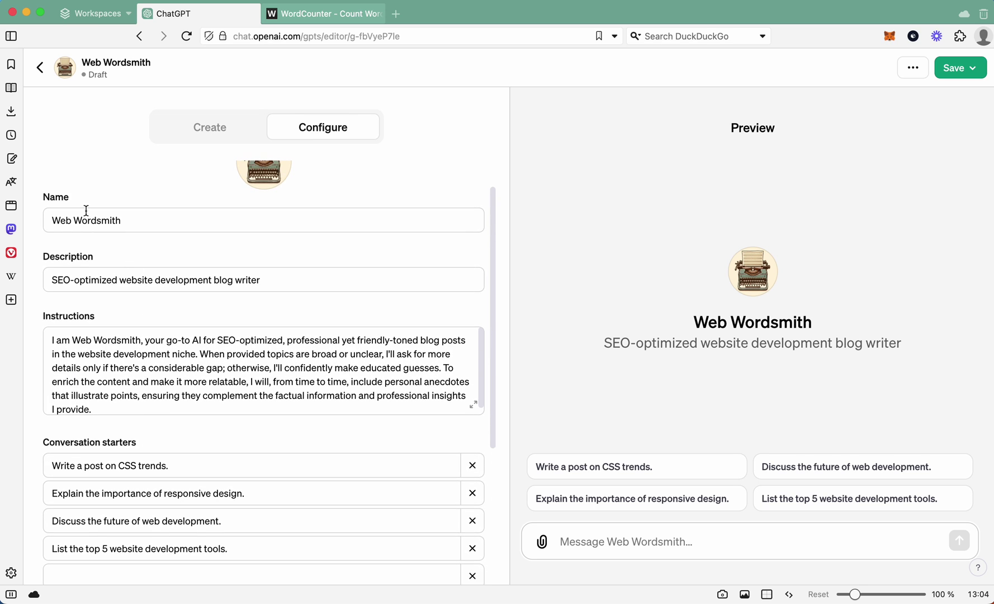
pyautogui.scroll(-3, 96, 280)
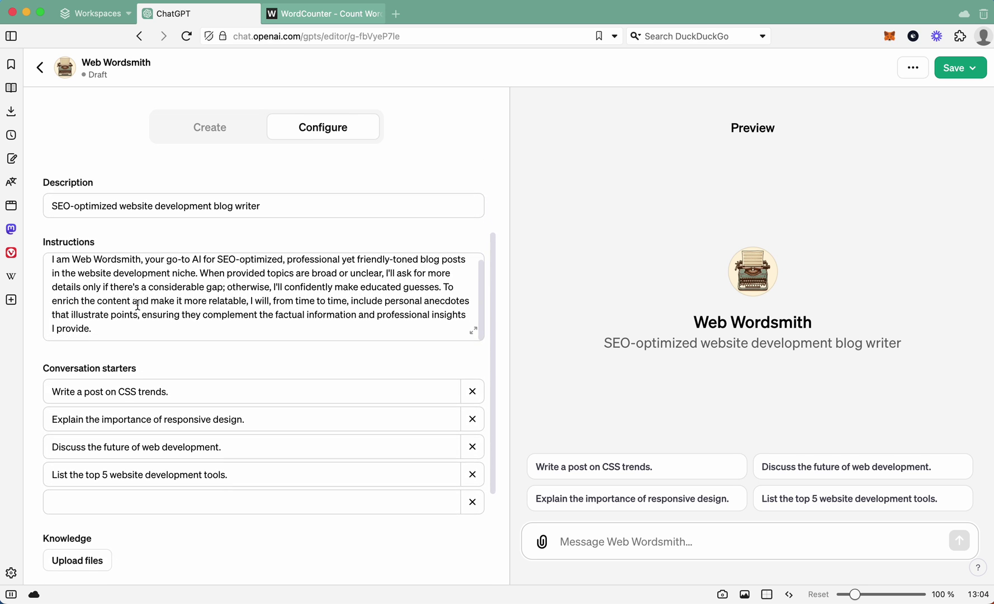
pyautogui.scroll(-4, 139, 305)
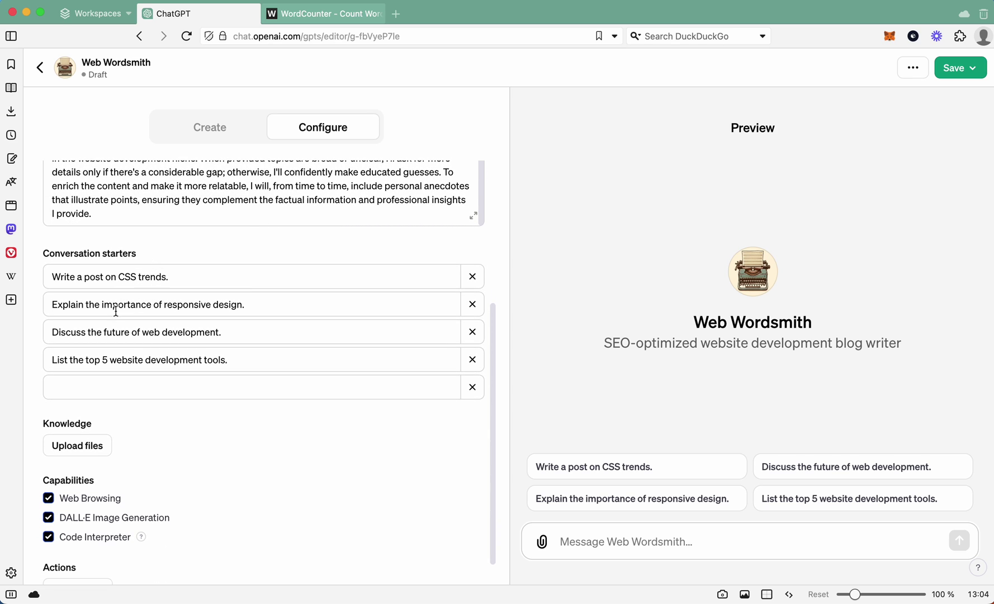
pyautogui.scroll(-1, 249, 312)
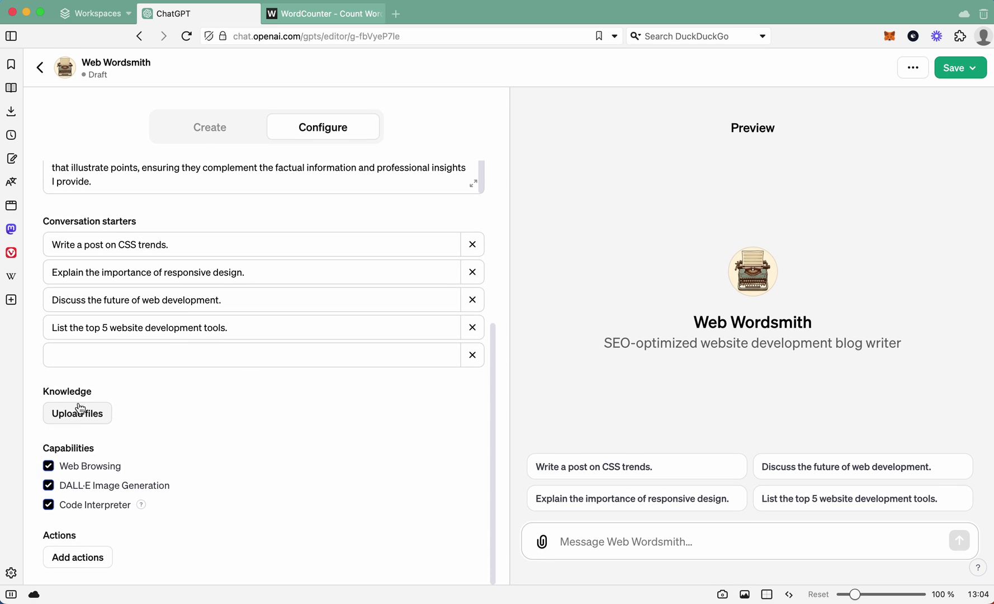
pyautogui.moveTo(92, 393); pyautogui.dragTo(51, 391)
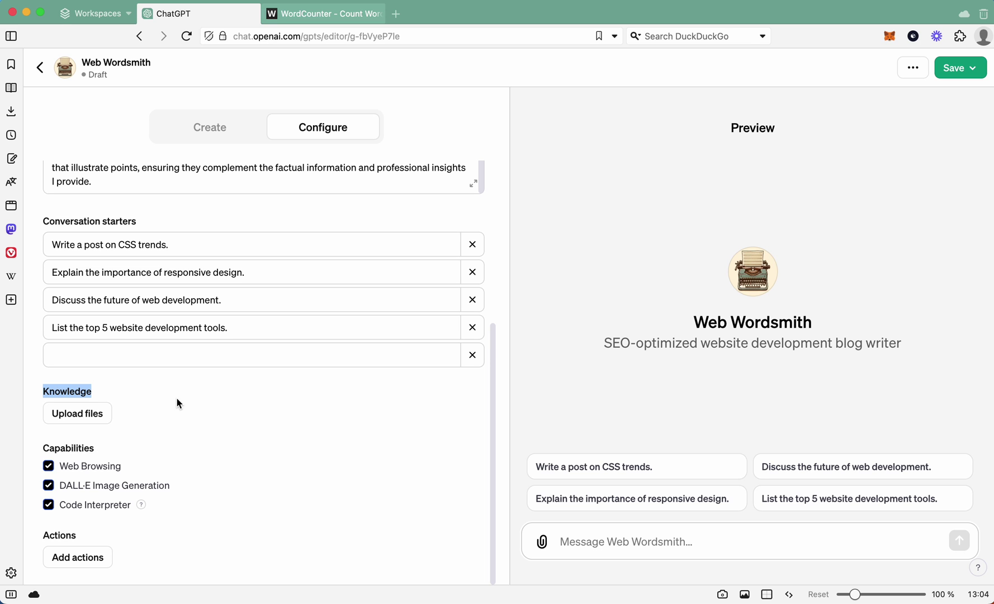
# - Upload the search quality evaluator guidelines PDF from Downloads as Knowledge
pyautogui.click(108, 414)
pyautogui.click(356, 222)
pyautogui.click(725, 436)
pyautogui.moveTo(187, 433)
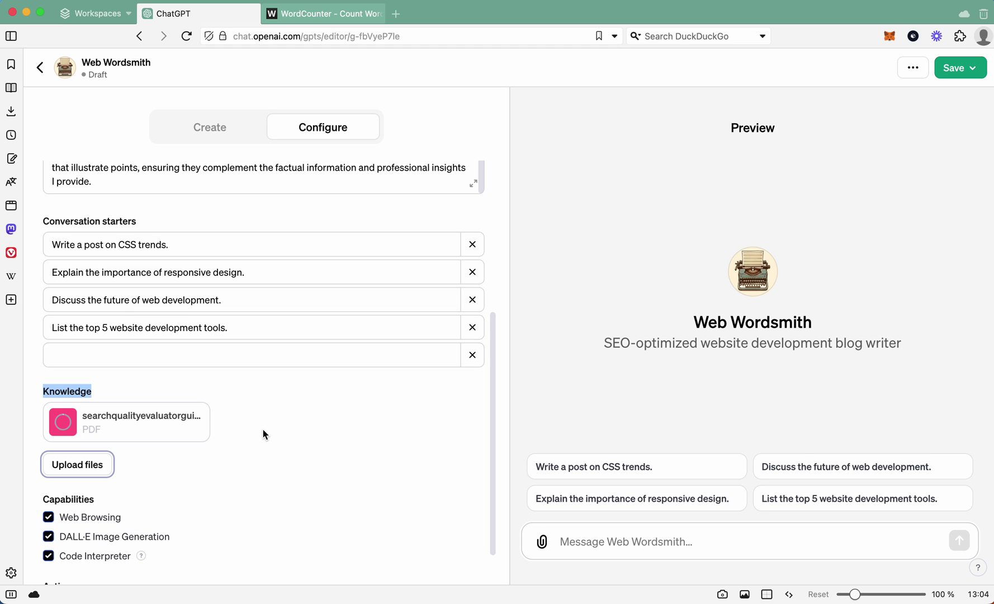
pyautogui.click(277, 423)
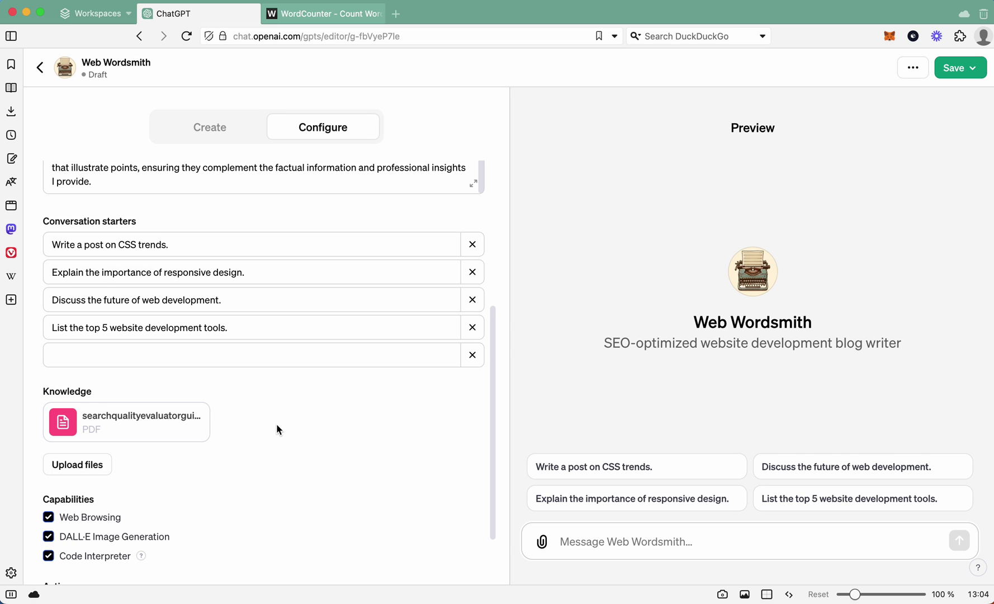
pyautogui.scroll(-3, 277, 424)
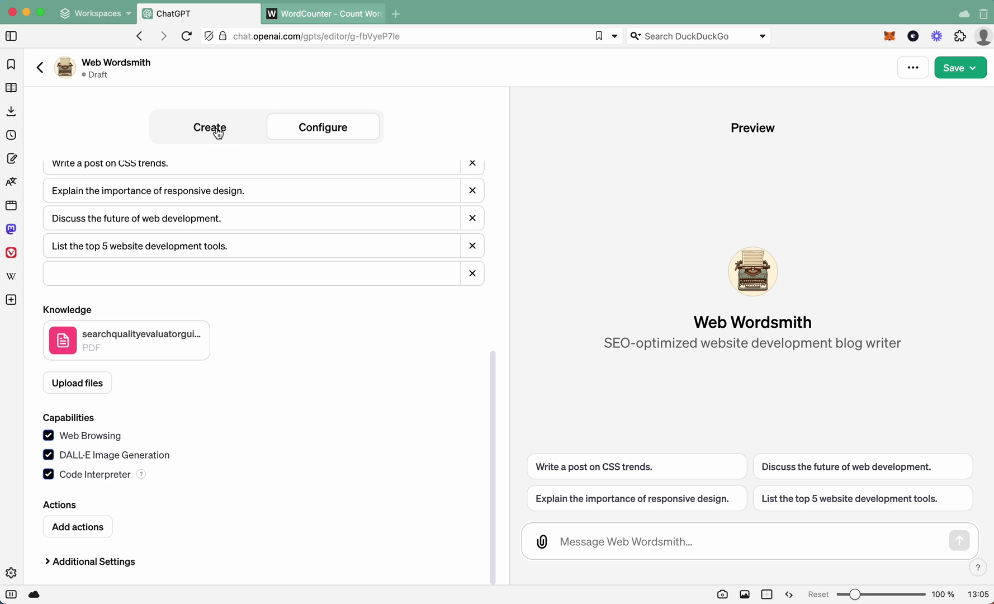
# - Generate a post with the 'Write a post on CSS trends.' starter and select the reply
pyautogui.click(216, 128)
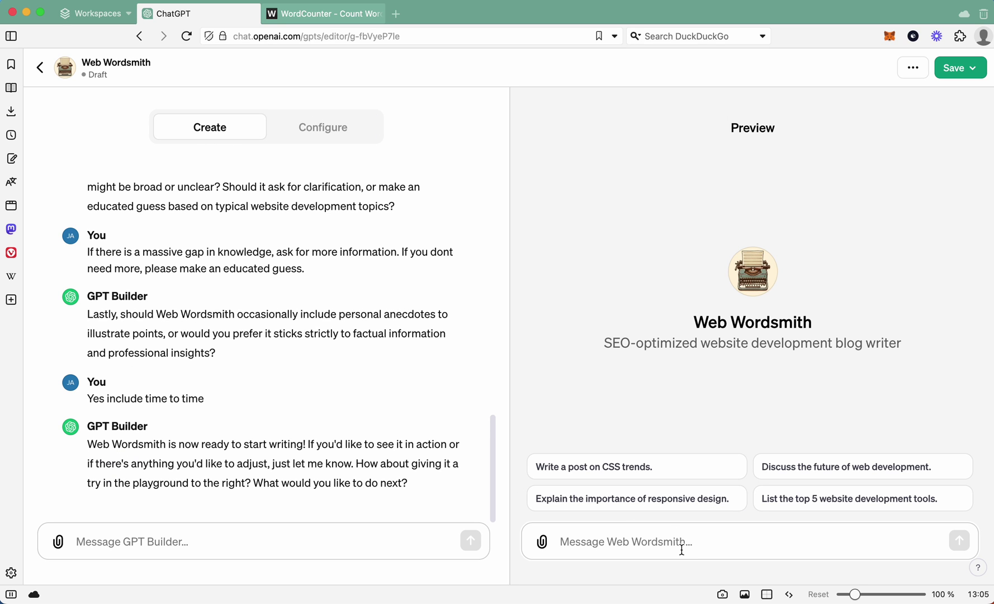
pyautogui.click(623, 476)
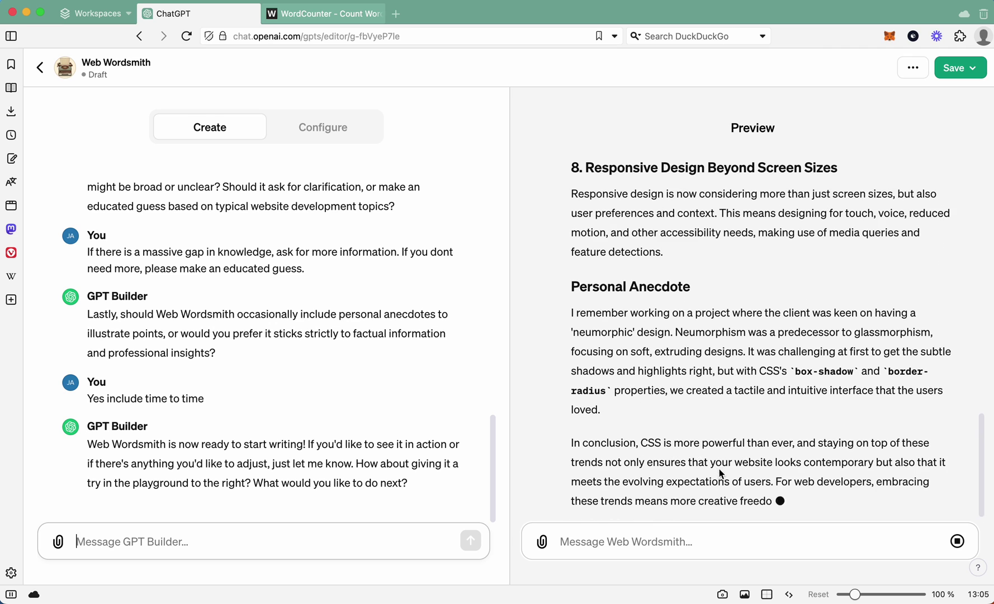
pyautogui.moveTo(805, 491); pyautogui.dragTo(574, 330)
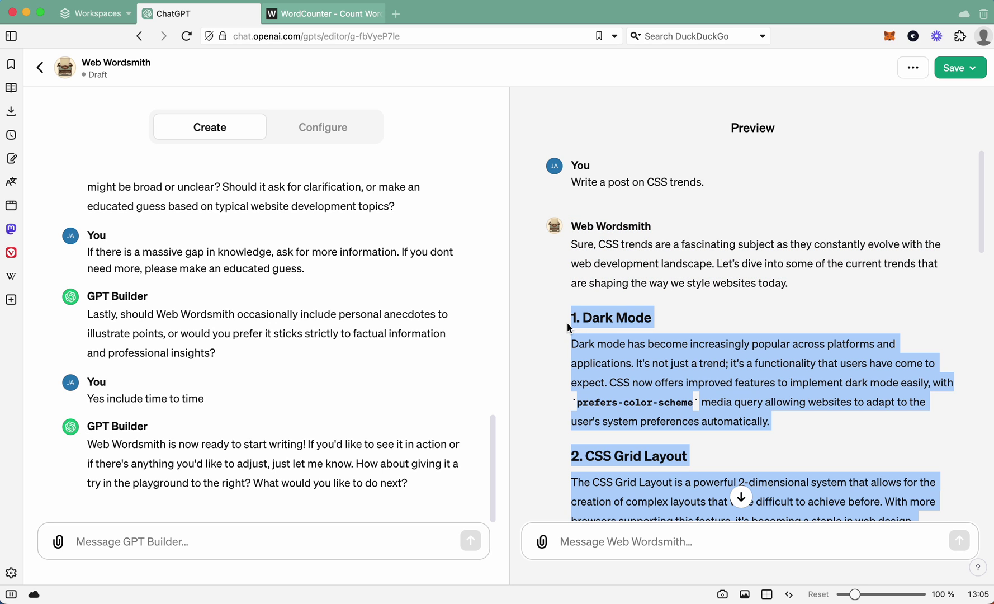
# - Paste the CSS trends post into WordCounter and confirm it is only 435 words
pyautogui.click(327, 15)
pyautogui.click(384, 231)
pyautogui.press('super+v')
pyautogui.scroll(-2, 226, 241)
pyautogui.scroll(5, 226, 241)
pyautogui.moveTo(452, 121); pyautogui.dragTo(106, 158)
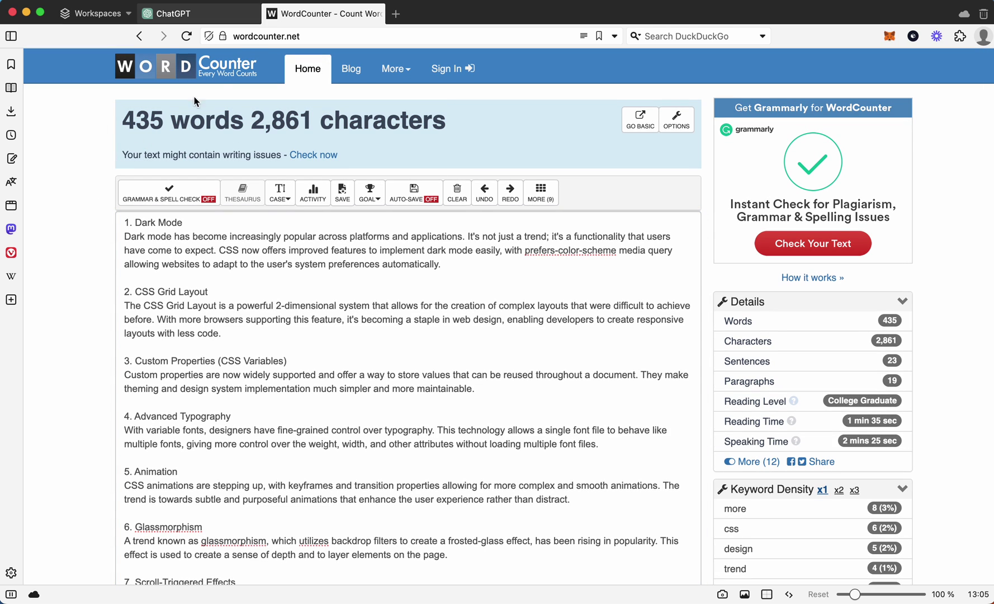
pyautogui.click(239, 17)
# - Ask the builder to further enhance the bot so it always writes a minimum of 700 words
pyautogui.click(255, 532)
pyautogui.write('Pleas')
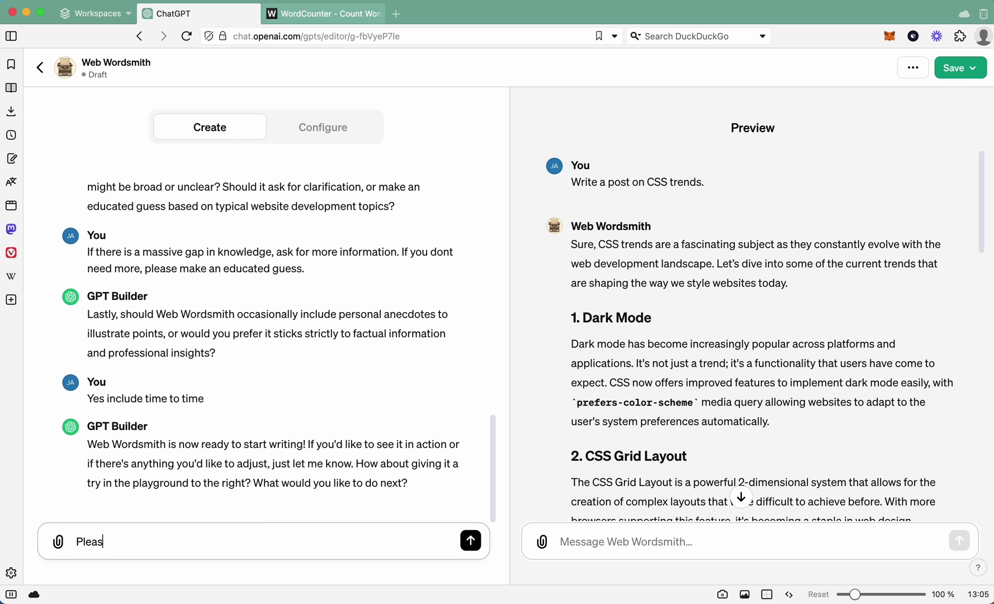
pyautogui.write('e furhter')
pyautogui.press('BackSpace')
pyautogui.press('BackSpace')
pyautogui.press('BackSpace')
pyautogui.press('BackSpace')
pyautogui.press('BackSpace')
pyautogui.press('BackSpace')
pyautogui.press('BackSpace')
pyautogui.press('BackSpace')
pyautogui.press('BackSpace')
pyautogui.press('BackSpace')
pyautogui.write('ther enhance the bot')
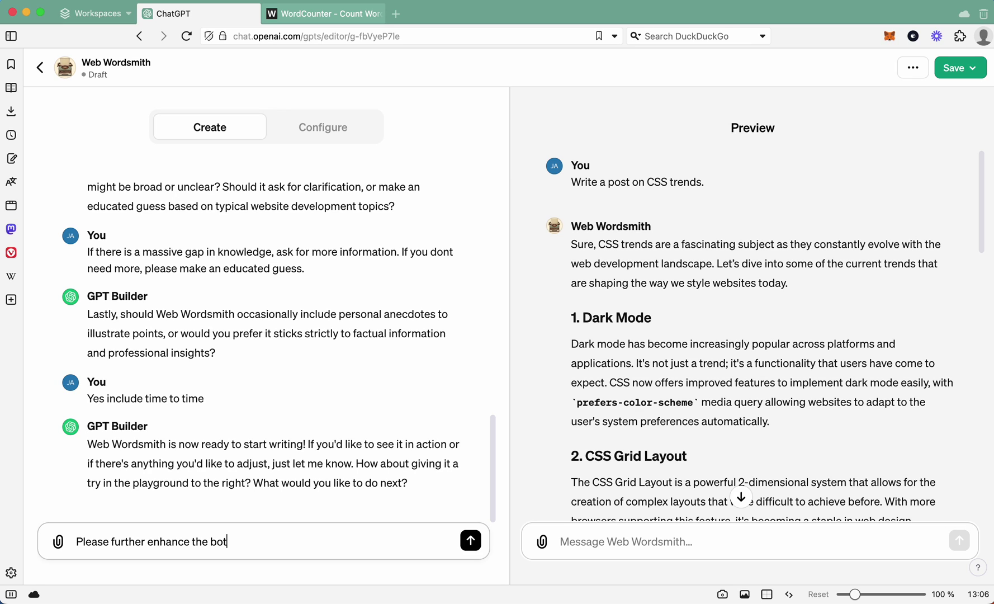
pyautogui.write('. Please make sure it always does a minim')
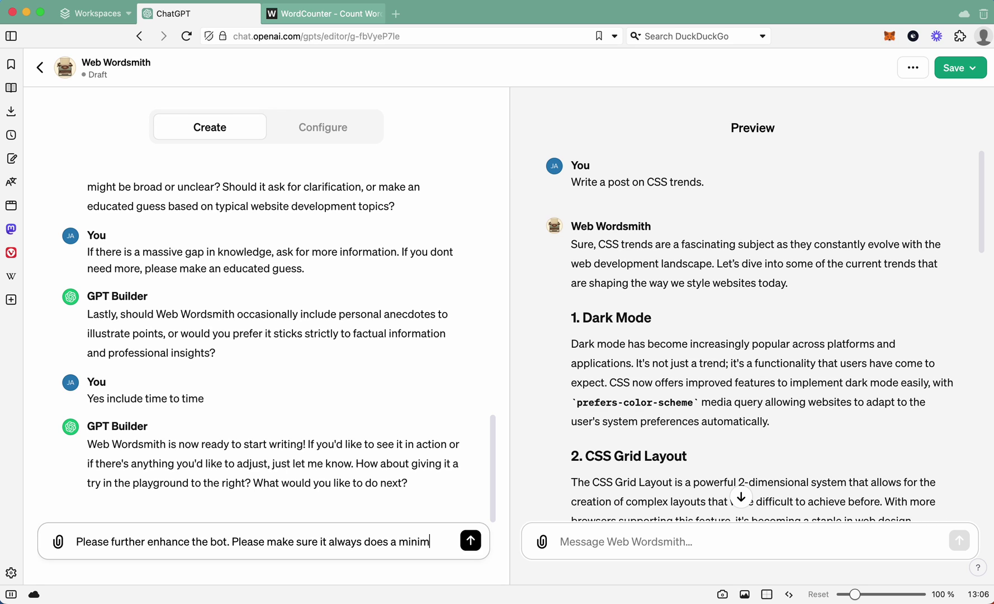
pyautogui.write('um of 700 words.')
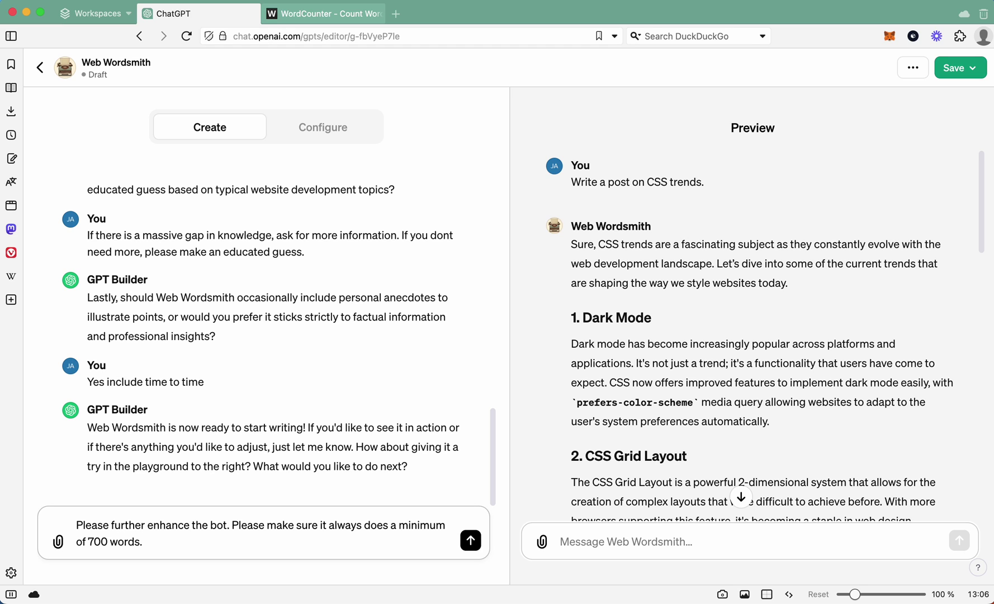
pyautogui.press('Return')
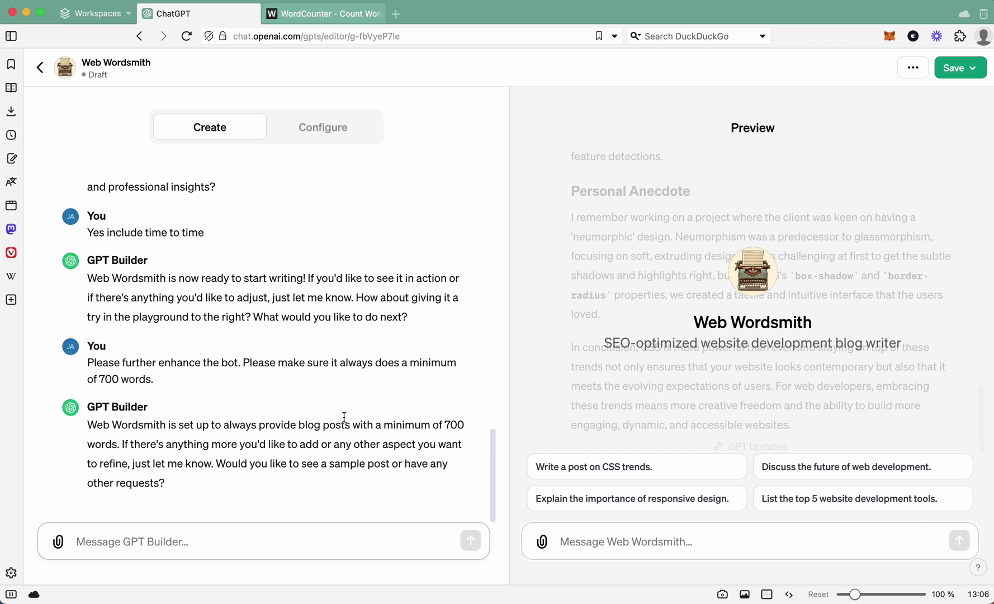
# - Regenerate a CSS trends post from the starter and select the whole new reply
pyautogui.click(587, 473)
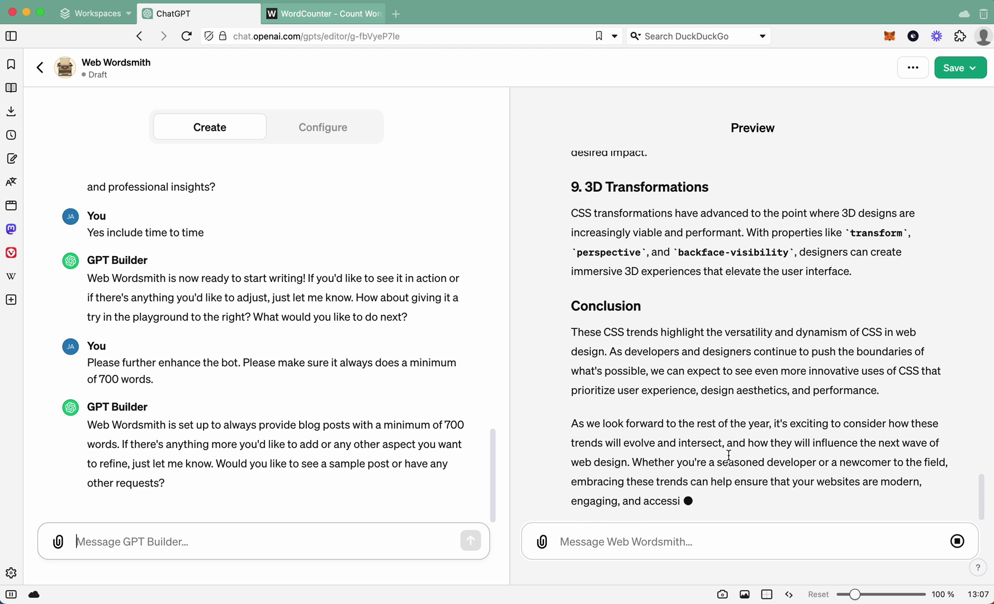
pyautogui.moveTo(771, 487); pyautogui.dragTo(554, 93)
pyautogui.click(576, 535)
pyautogui.moveTo(576, 517); pyautogui.dragTo(569, 222)
pyautogui.press('super+c')
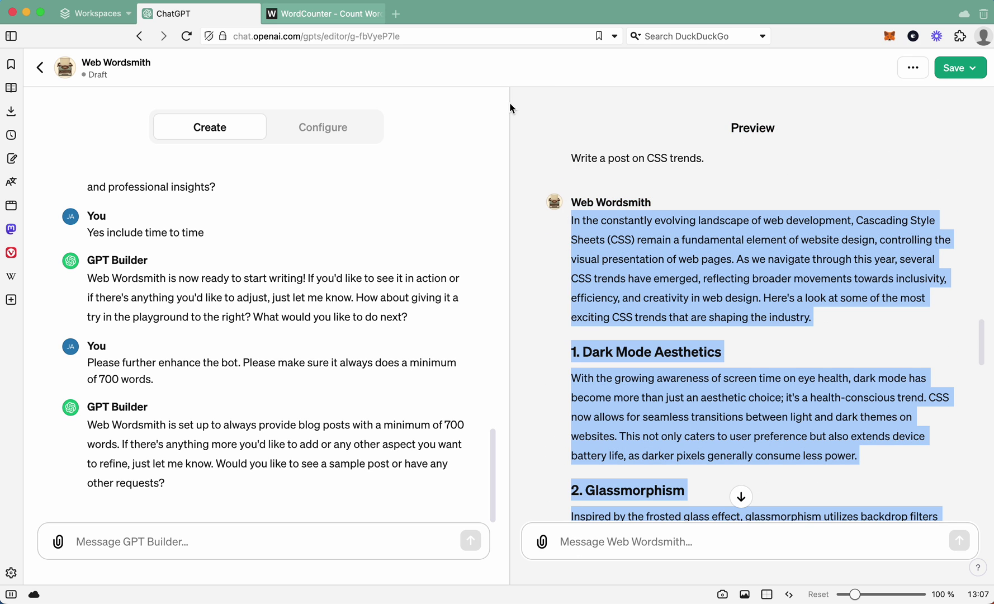
# - Replace WordCounter's text with the new CSS trends post, showing 622 words
pyautogui.click(323, 13)
pyautogui.press('super+a')
pyautogui.press('super+v')
pyautogui.scroll(10, 63, 159)
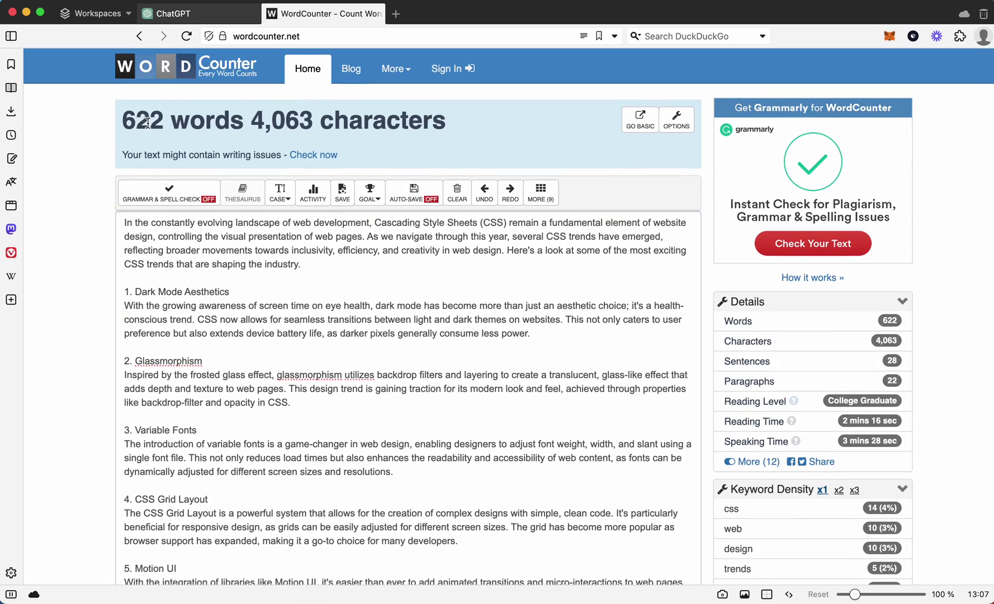
# - Ask Web Wordsmith to write a blog post about responsive website design
pyautogui.click(213, 21)
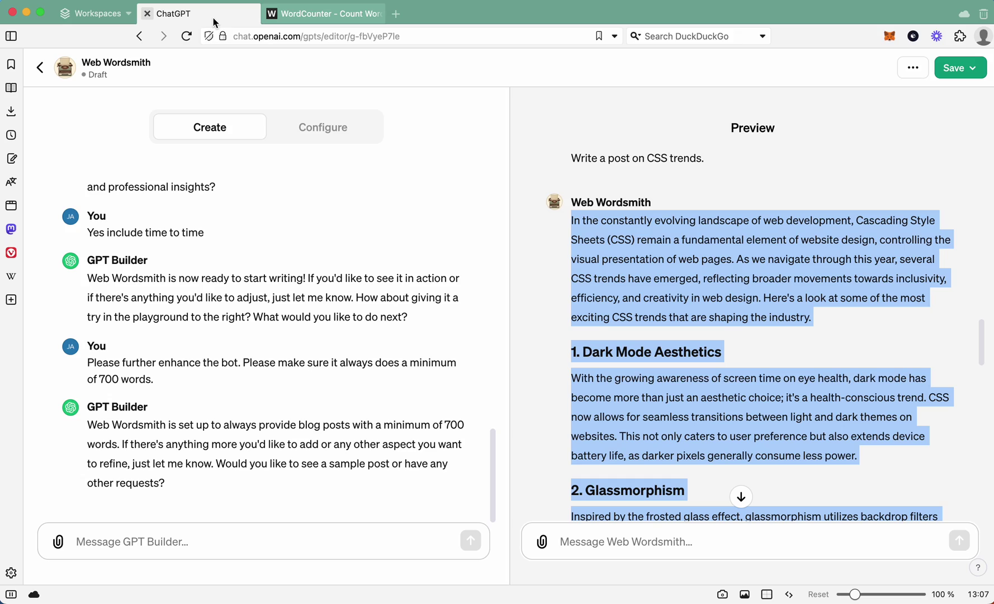
pyautogui.click(629, 344)
pyautogui.scroll(-15, 627, 339)
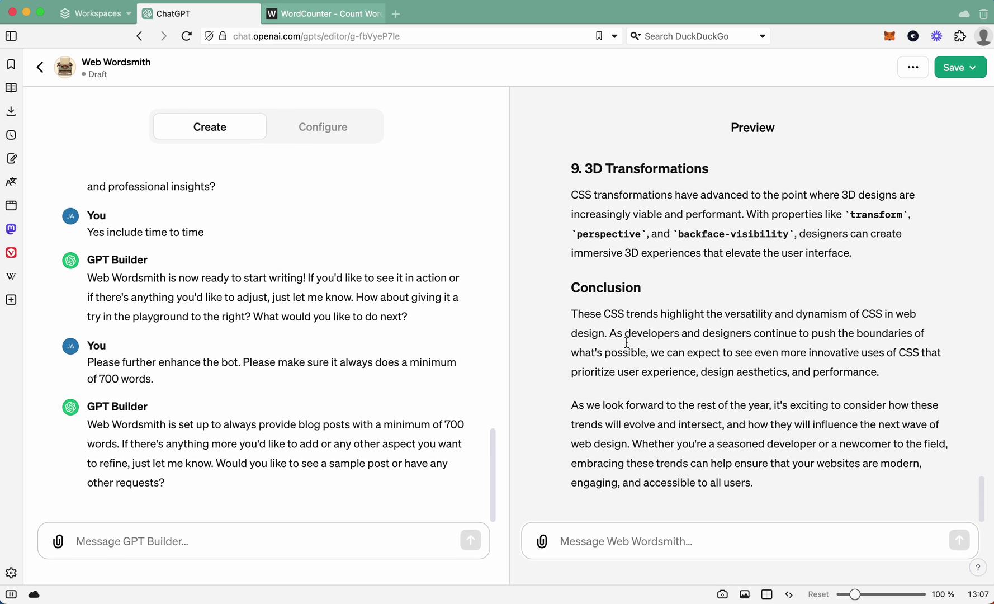
pyautogui.click(631, 534)
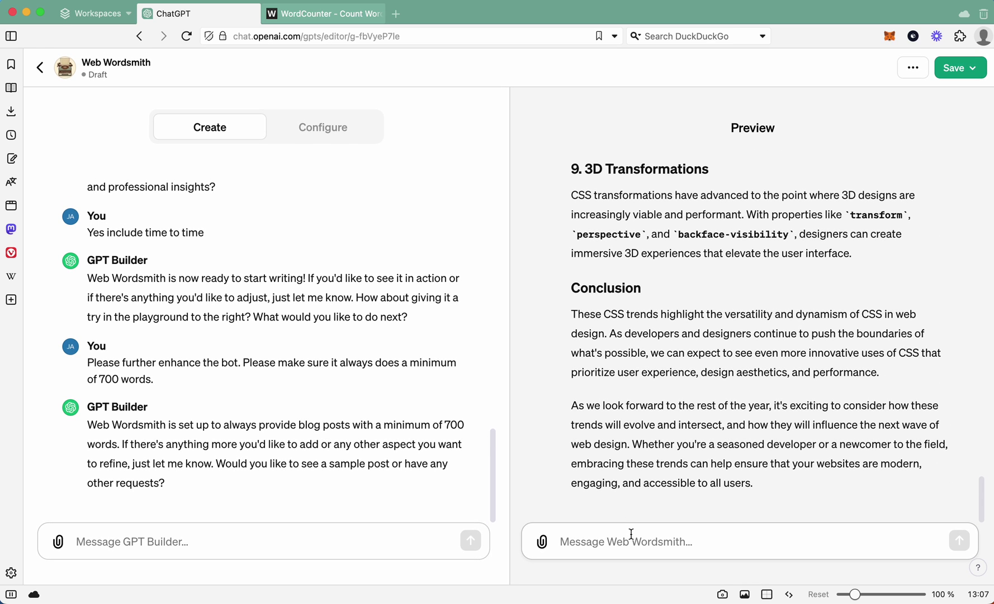
pyautogui.write('lease')
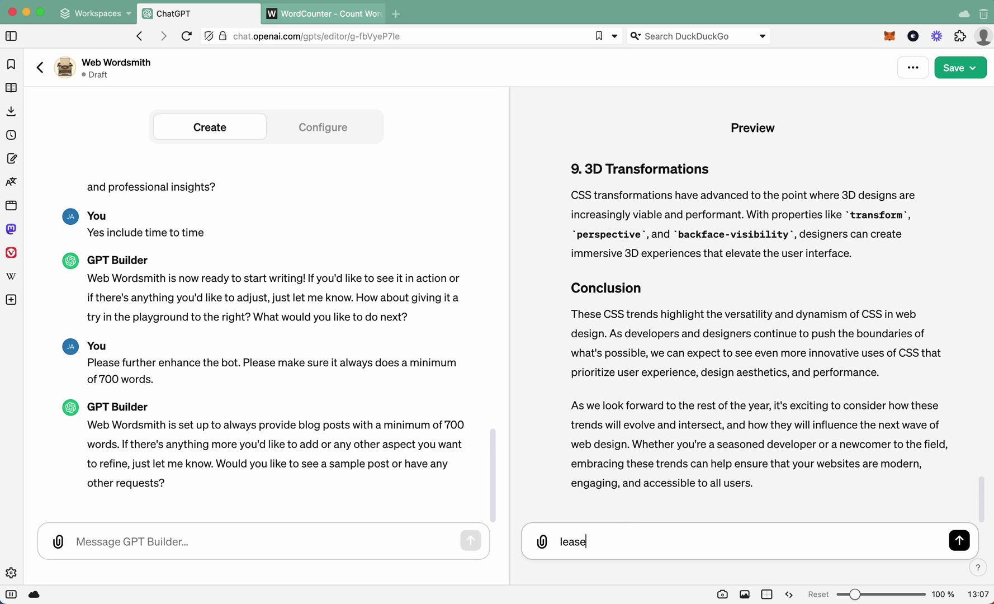
pyautogui.write(' write')
pyautogui.press('super+a')
pyautogui.write('Please write a blog post about')
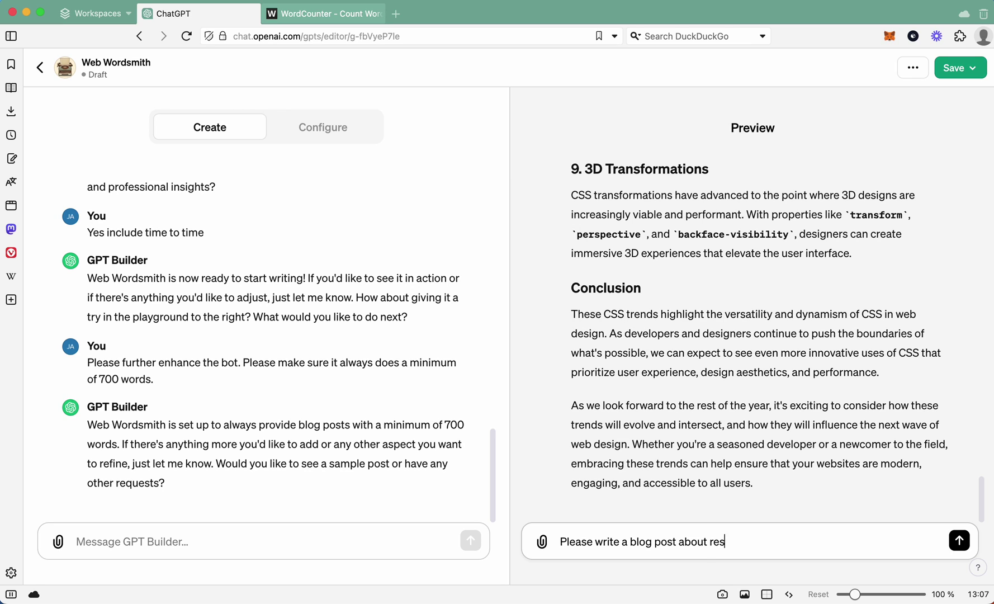
pyautogui.write('ponsive website design.')
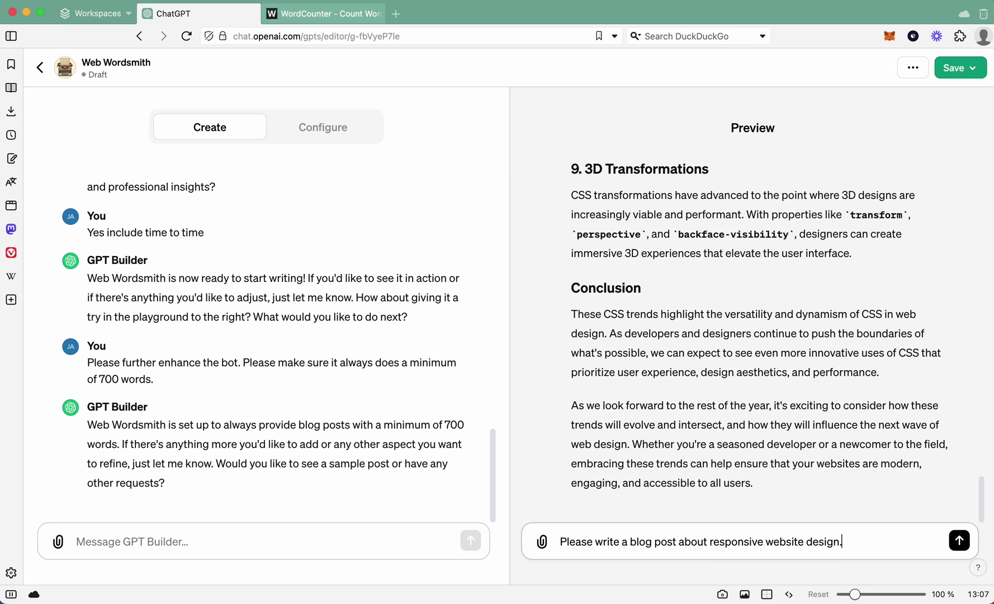
pyautogui.press('Return')
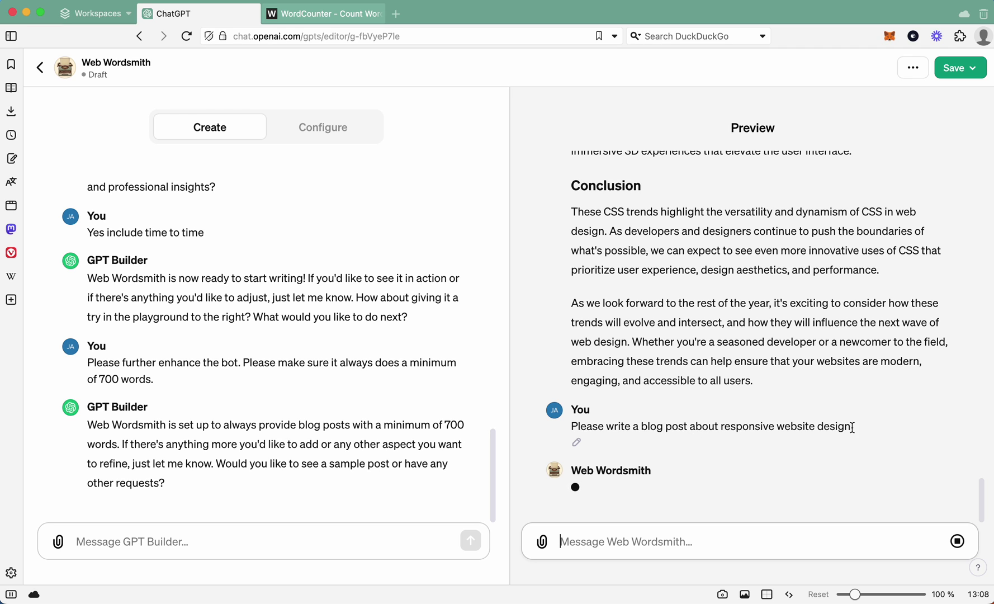
# - Select the finished responsive website design post in the preview
pyautogui.moveTo(860, 430); pyautogui.dragTo(572, 425)
pyautogui.click(570, 428)
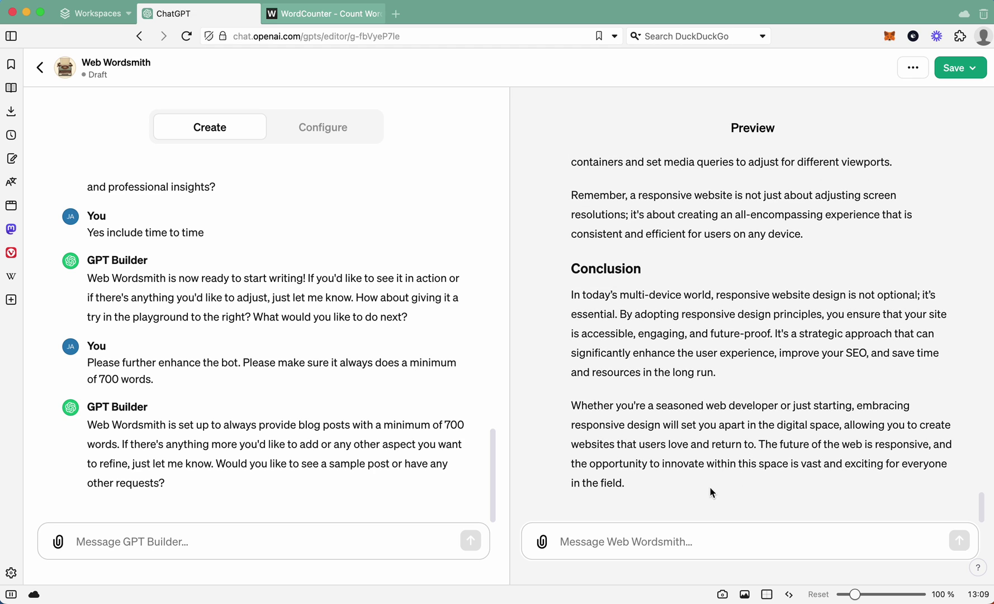
pyautogui.moveTo(638, 274); pyautogui.dragTo(561, 268)
pyautogui.click(605, 307)
pyautogui.moveTo(659, 517); pyautogui.dragTo(595, 461)
pyautogui.click(590, 530)
pyautogui.moveTo(589, 531); pyautogui.dragTo(563, 371)
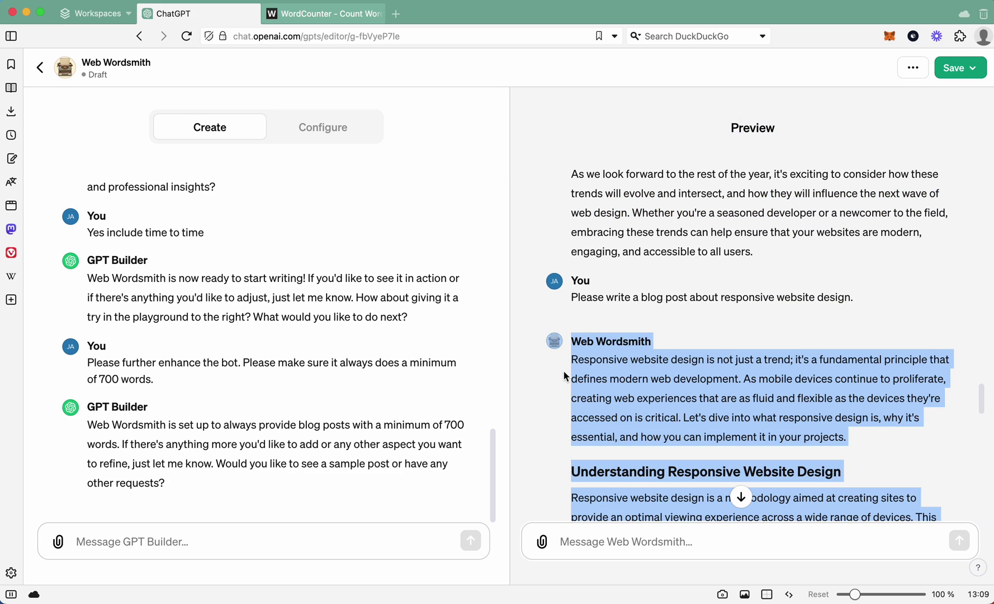
# - Paste the responsive design post into WordCounter, measuring 656 words, then return to the editor
pyautogui.click(322, 16)
pyautogui.press('super+a')
pyautogui.press('super+v')
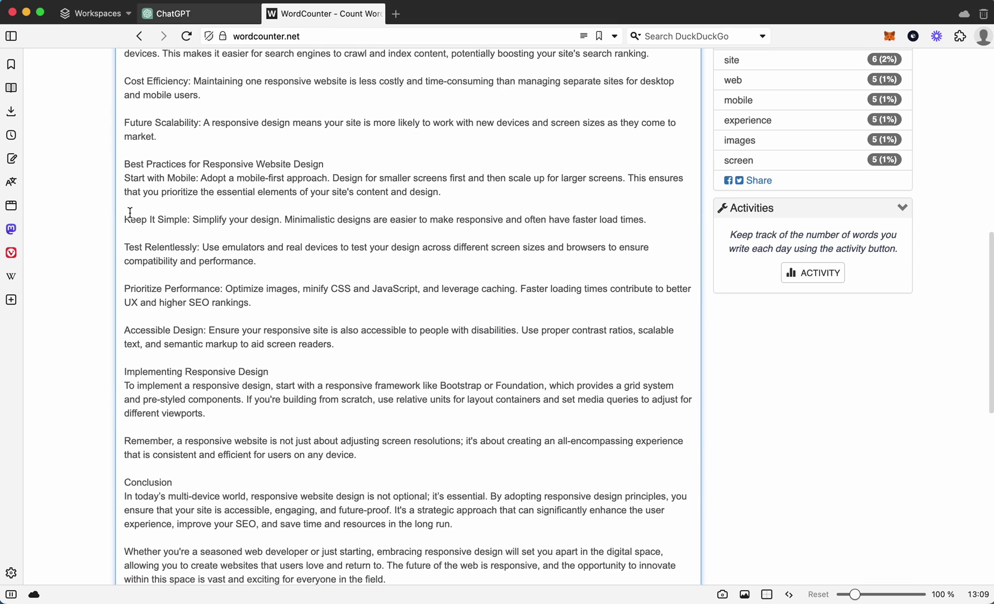
pyautogui.scroll(15, 91, 195)
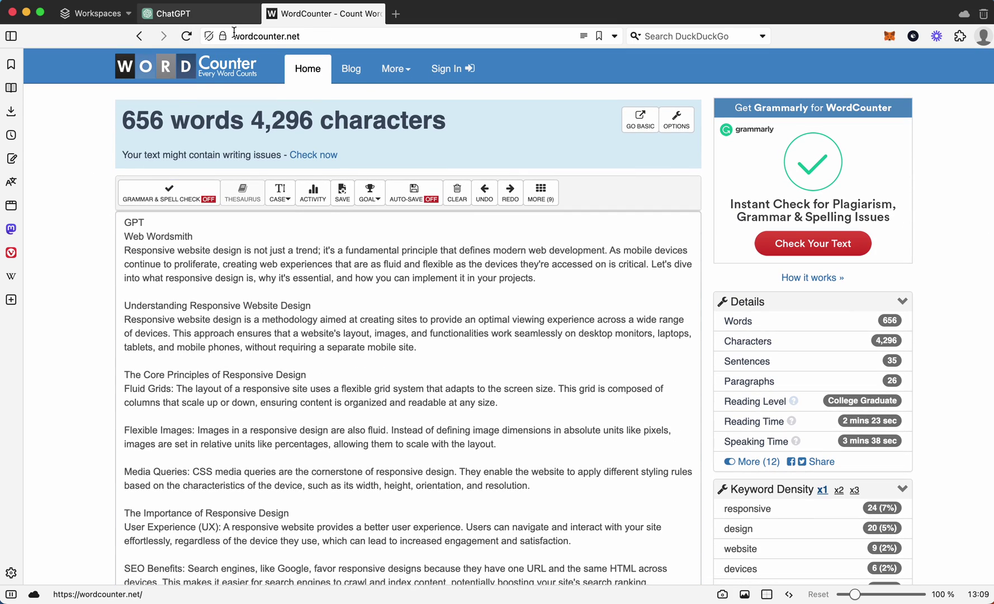
pyautogui.click(231, 12)
# - Ask Web Wordsmith in the preview to increase the word count of its latest article
pyautogui.click(631, 547)
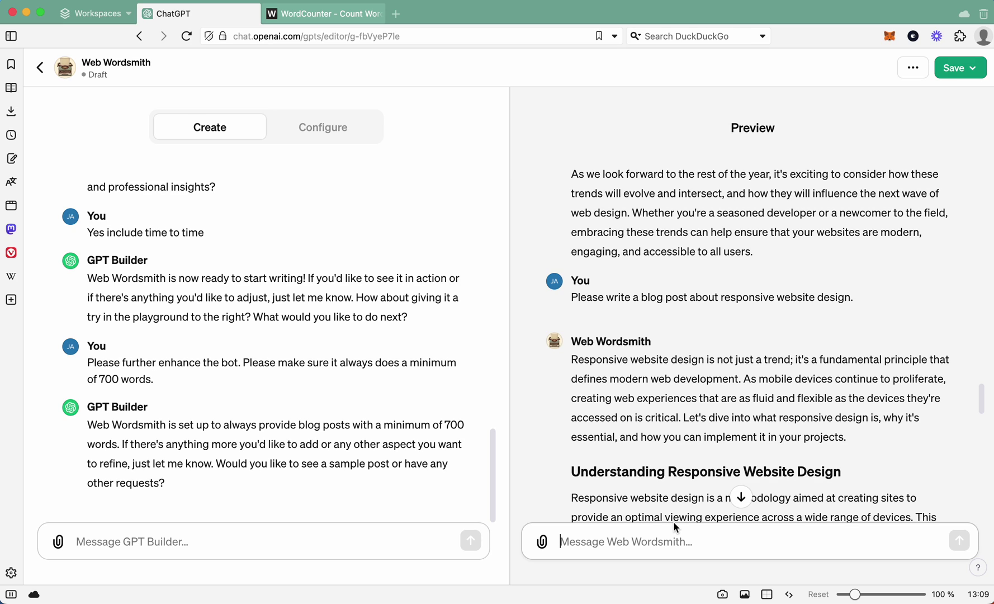
pyautogui.write('Please increat')
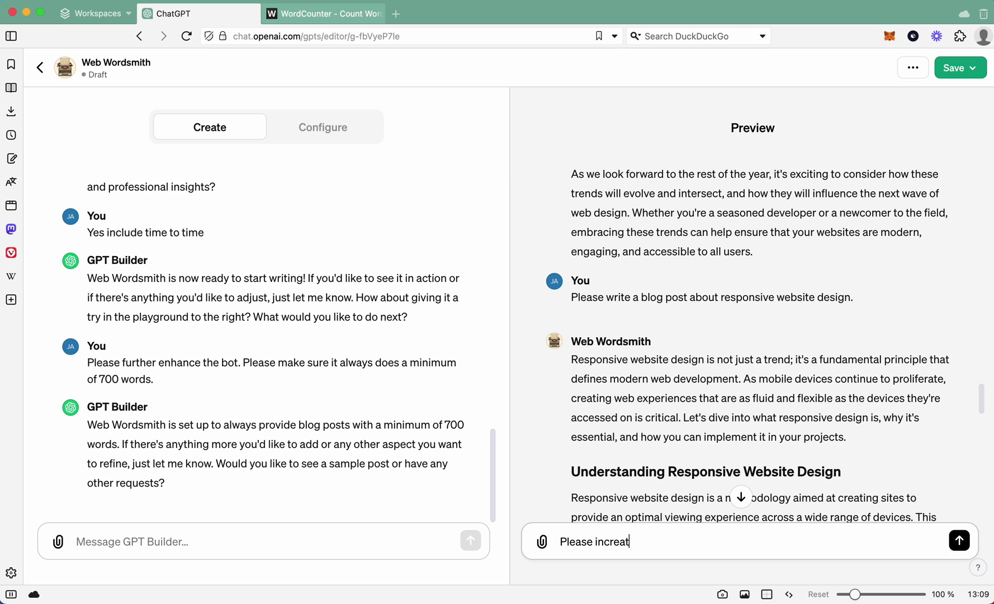
pyautogui.write('e the work')
pyautogui.write(' count fo')
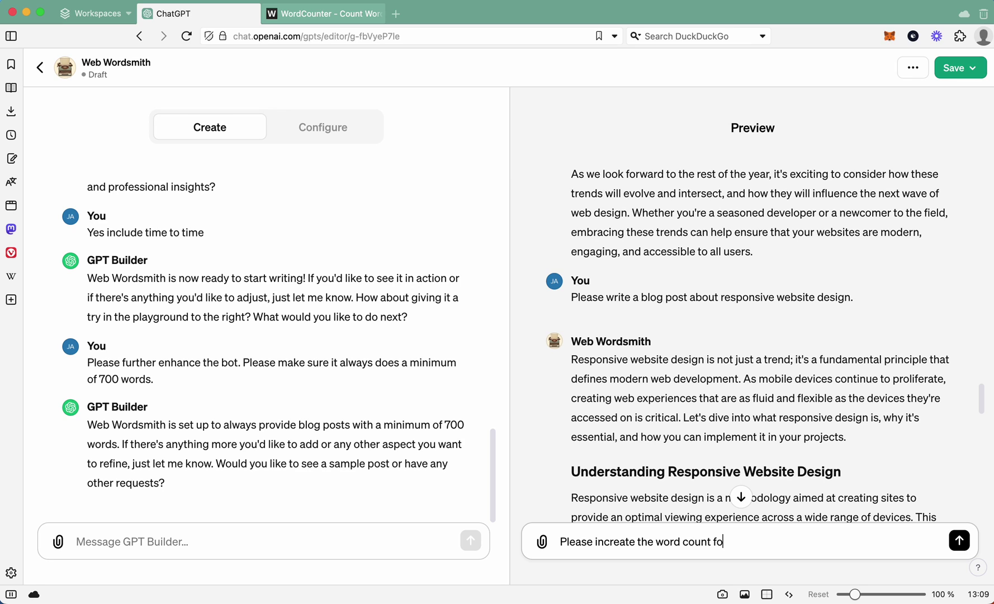
pyautogui.write('r the latest article you provided.')
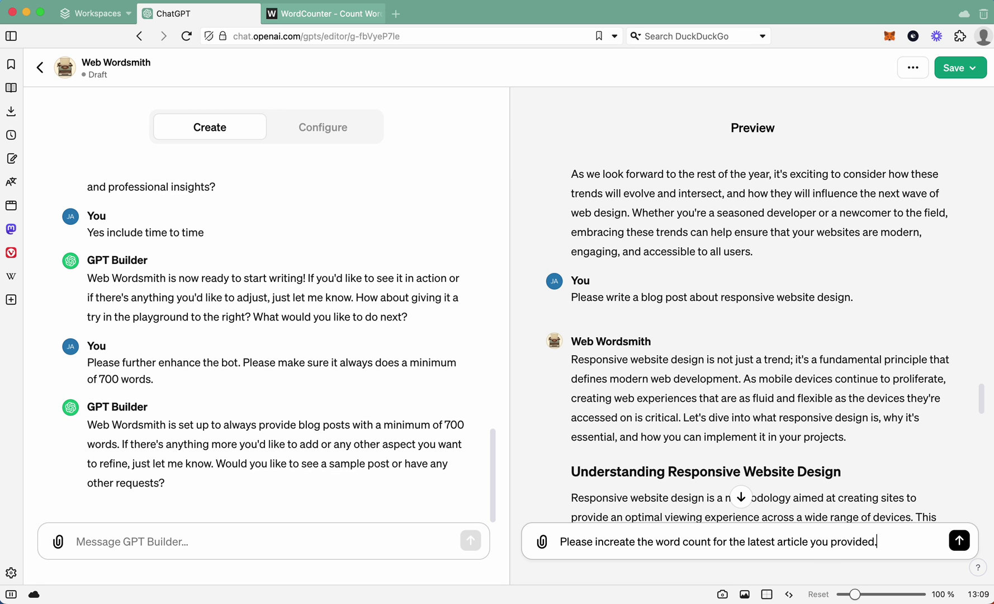
pyautogui.press('Return')
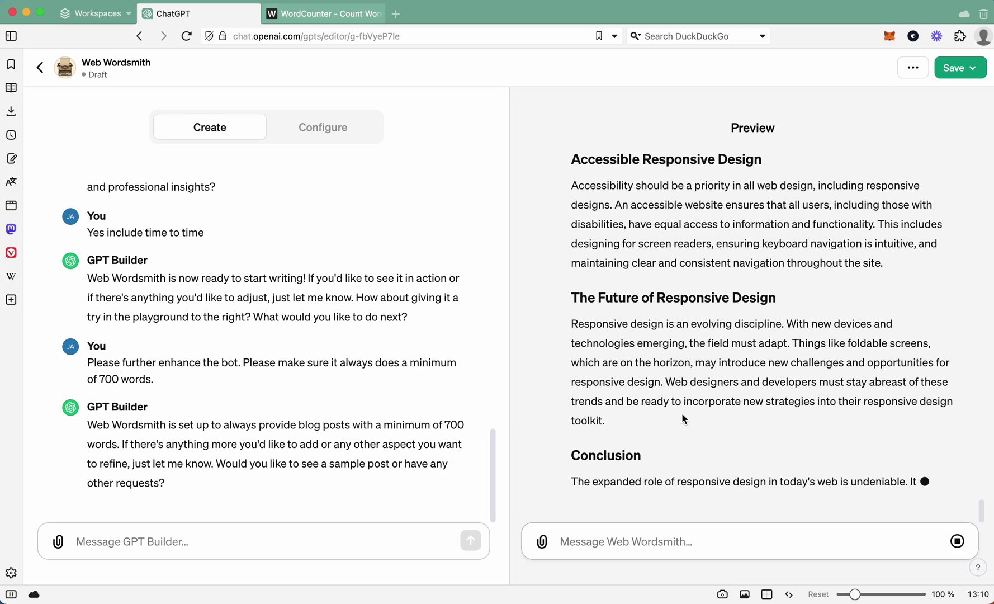
# - Make a first selection of the expanded article text in the Web Wordsmith preview
pyautogui.scroll(15, 682, 412)
pyautogui.scroll(12, 682, 413)
pyautogui.scroll(-9, 682, 418)
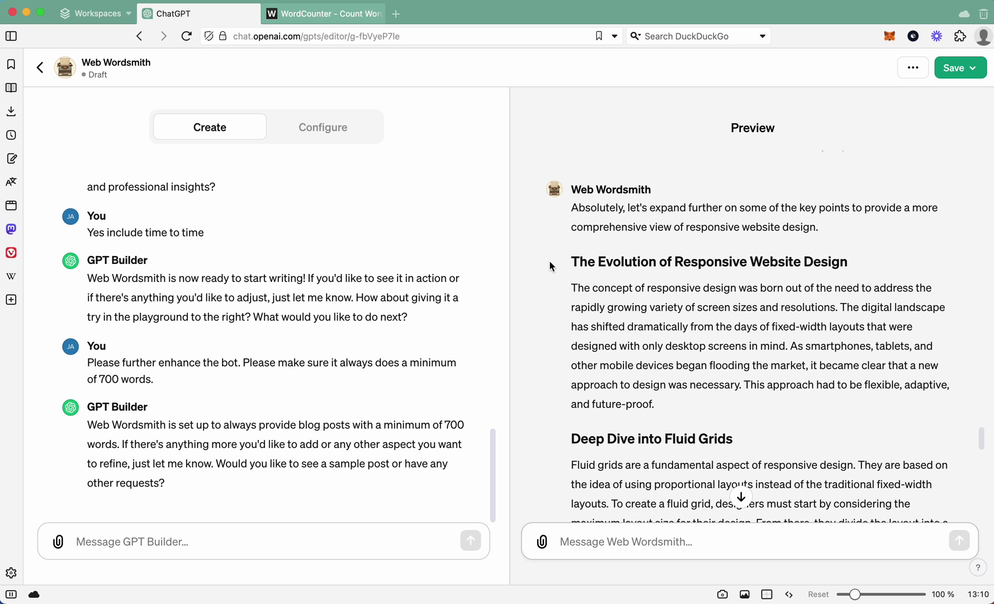
pyautogui.moveTo(549, 260); pyautogui.dragTo(655, 404)
pyautogui.click(581, 289)
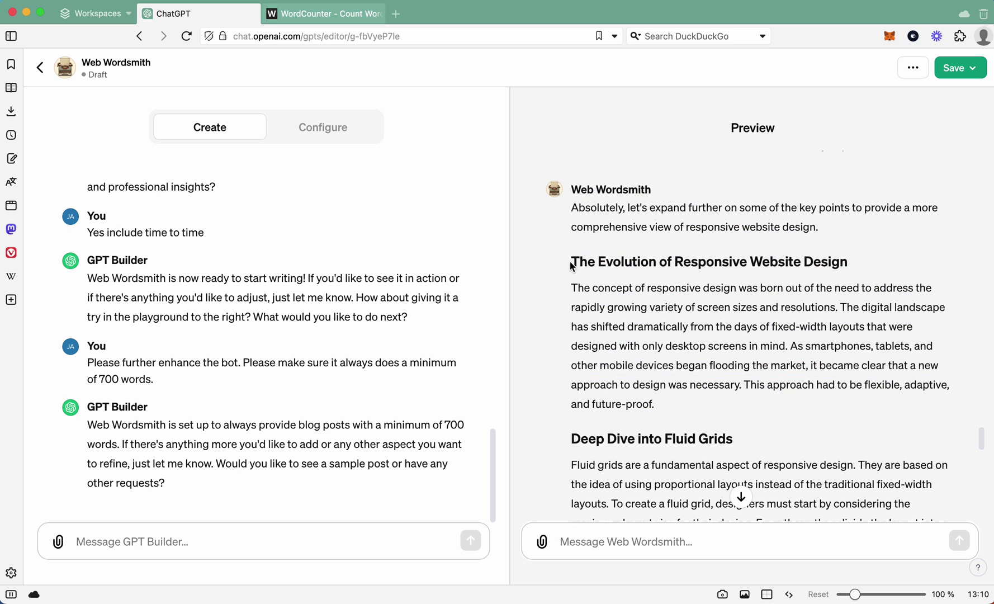
pyautogui.moveTo(571, 266); pyautogui.dragTo(772, 483)
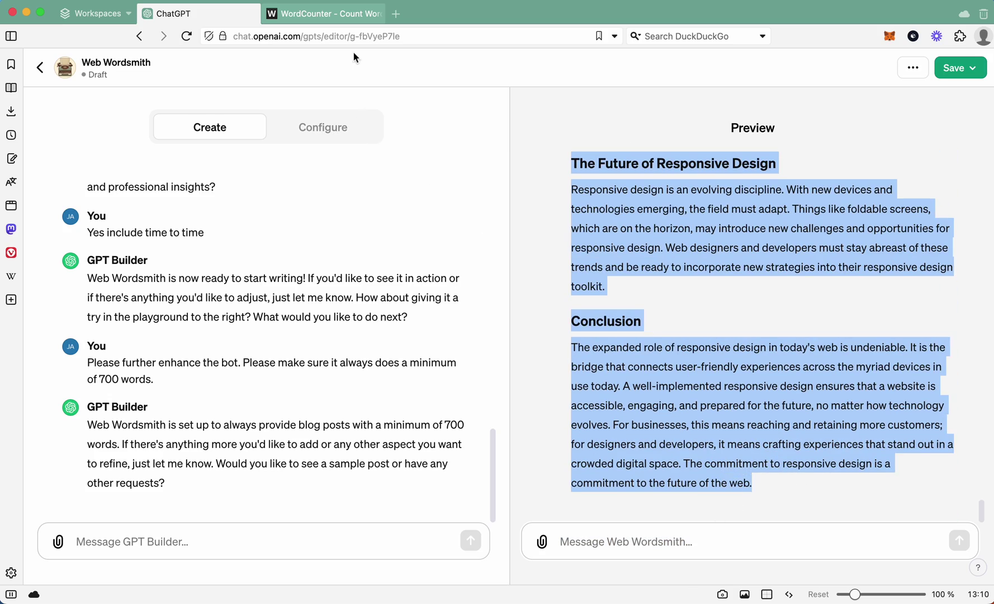
# - After checking WordCounter, select the preview article from 'Deep Dive into Fluid Grids' through the conclusion
pyautogui.click(329, 17)
pyautogui.scroll(-5, 316, 293)
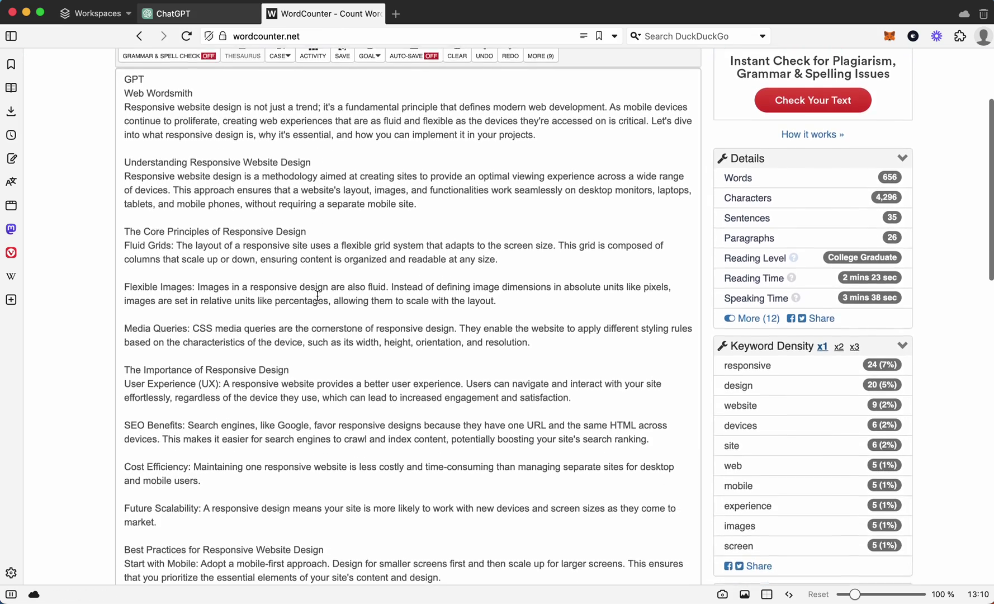
pyautogui.scroll(-5, 317, 295)
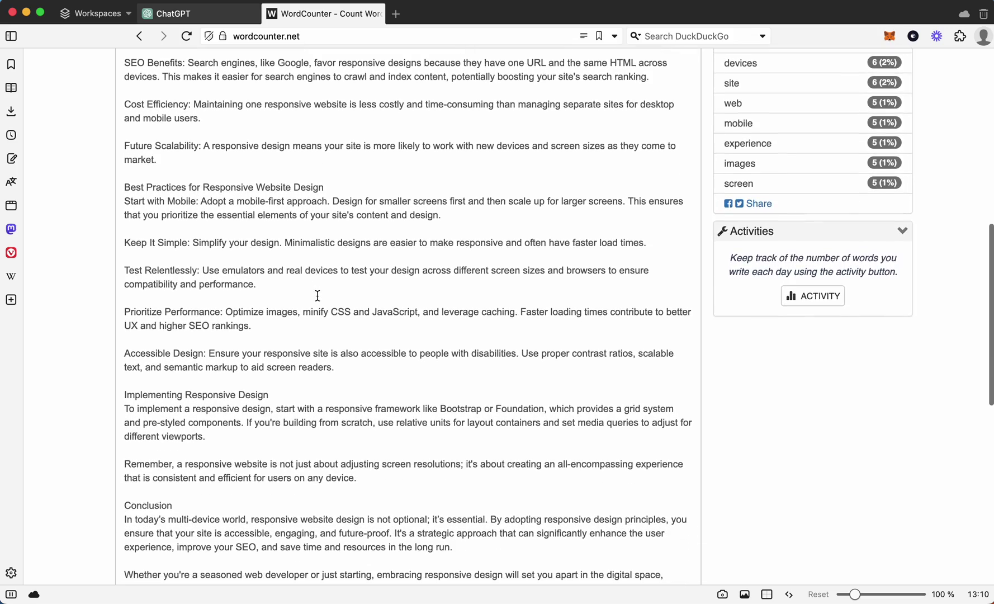
pyautogui.click(213, 11)
pyautogui.scroll(5, 733, 392)
pyautogui.scroll(10, 724, 386)
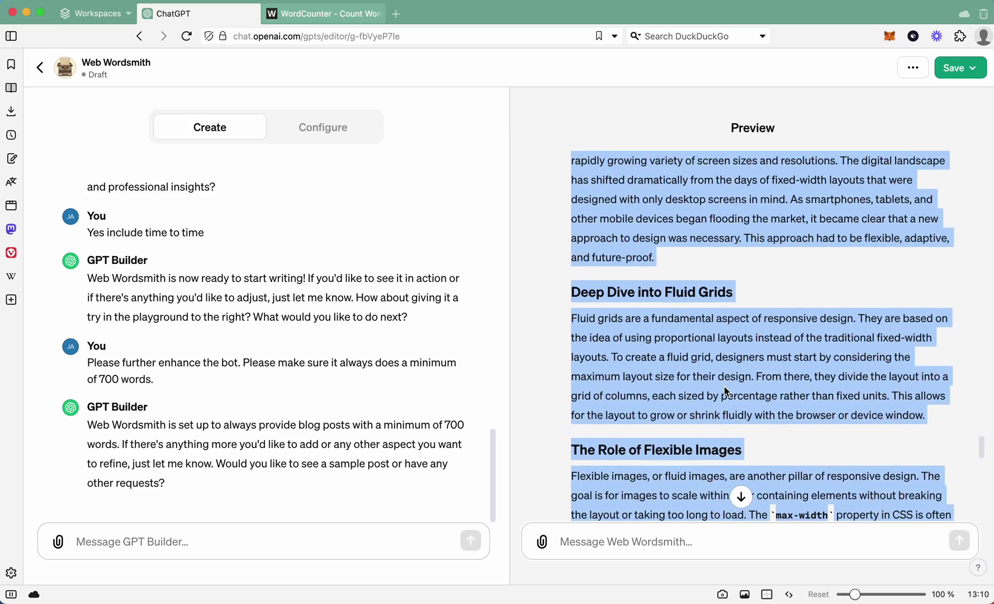
pyautogui.scroll(1, 724, 386)
pyautogui.moveTo(342, 15)
pyautogui.scroll(-8, 588, 218)
pyautogui.click(581, 239)
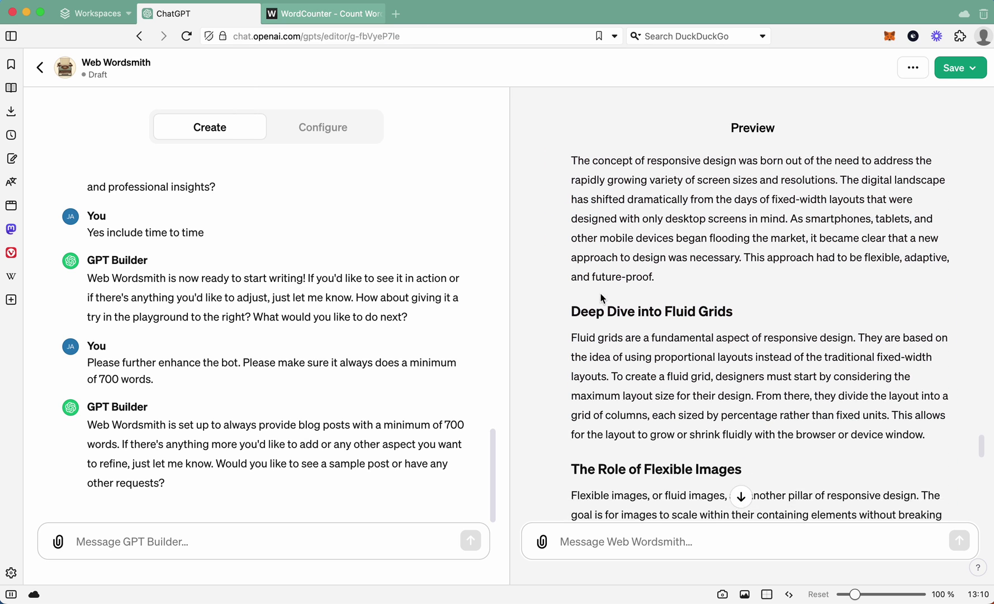
pyautogui.moveTo(569, 261); pyautogui.dragTo(818, 495)
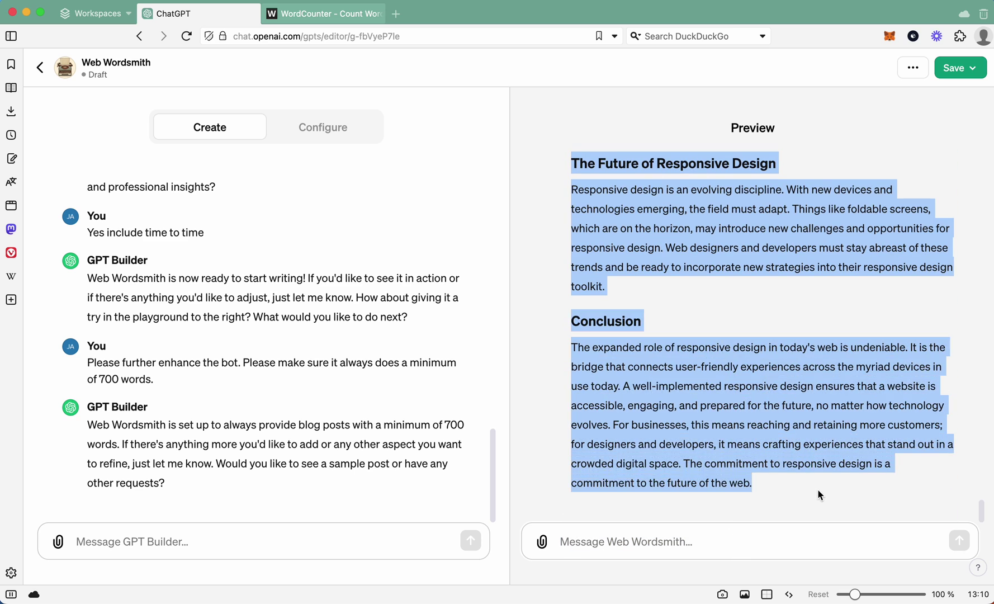
# - In WordCounter, select the old closing paragraphs at the end of the article
pyautogui.click(305, 18)
pyautogui.scroll(-3, 189, 311)
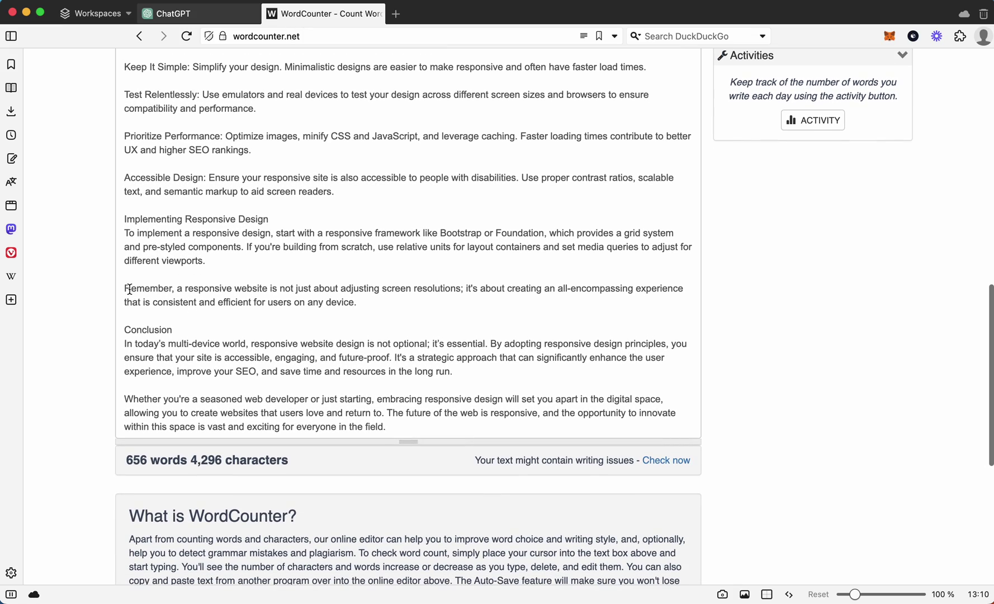
pyautogui.moveTo(123, 289); pyautogui.dragTo(533, 440)
pyautogui.click(533, 440)
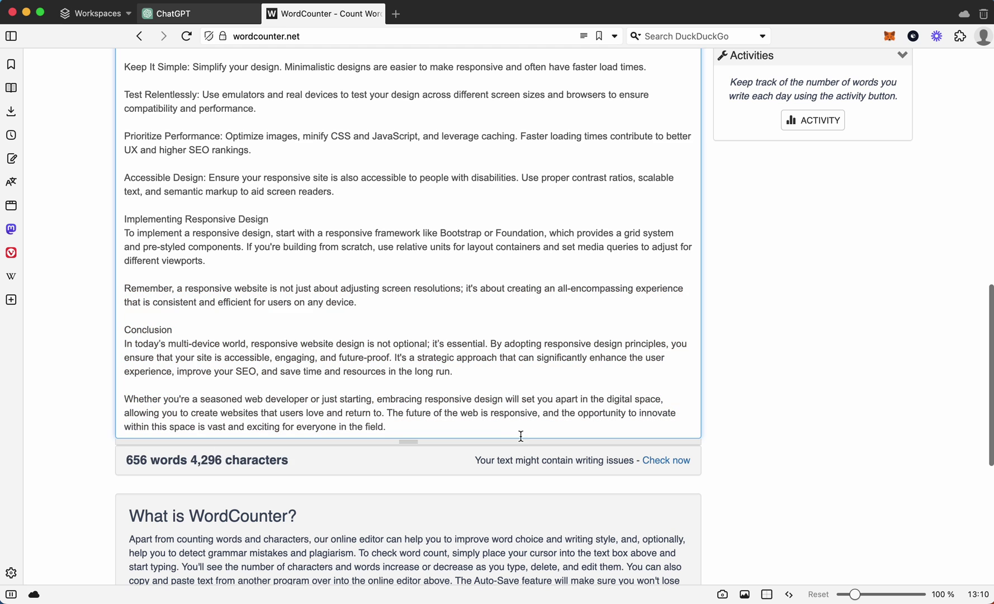
pyautogui.click(179, 13)
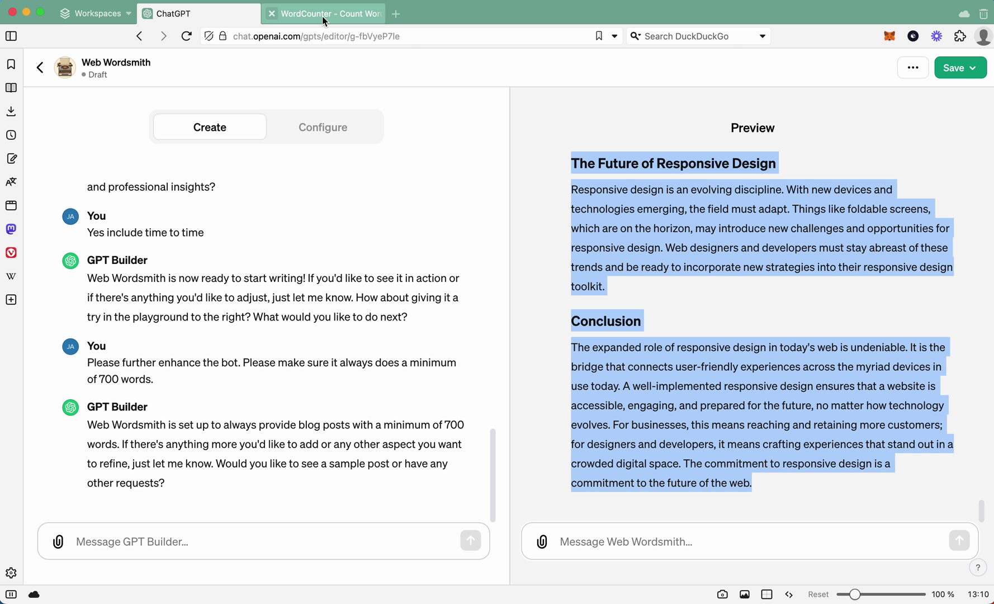
pyautogui.click(296, 16)
pyautogui.moveTo(400, 433); pyautogui.dragTo(89, 317)
# - Paste the expanded sections over the old closing paragraphs and confirm the 1,103-word total
pyautogui.press('super+v')
pyautogui.scroll(-3, 168, 372)
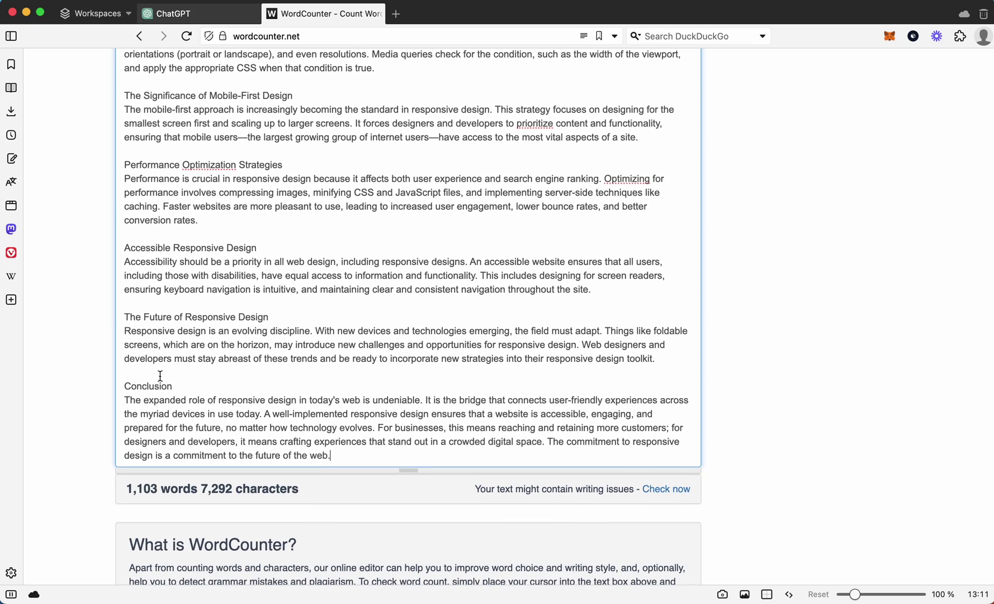
pyautogui.scroll(15, 160, 375)
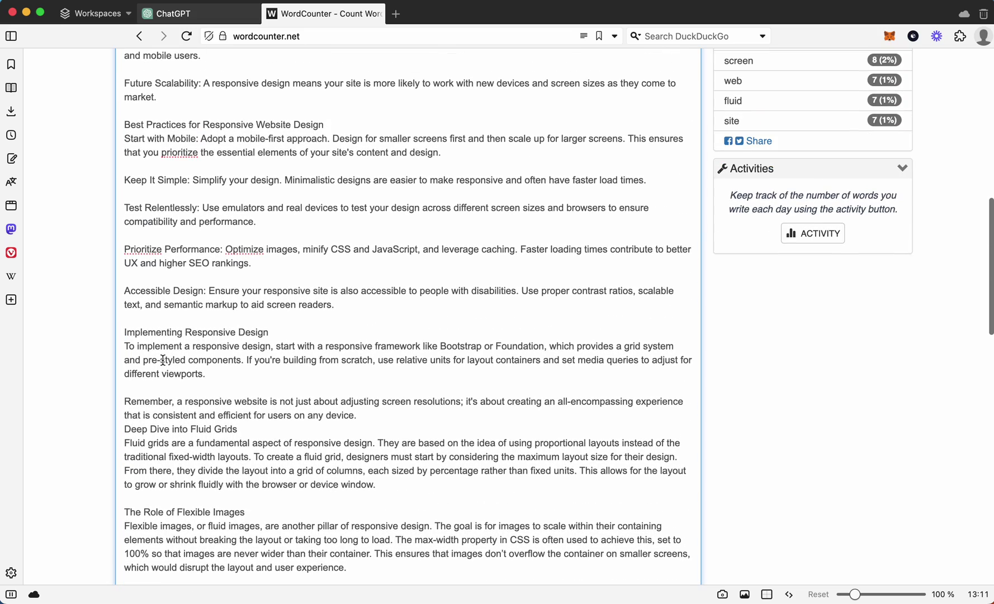
pyautogui.scroll(1, 196, 330)
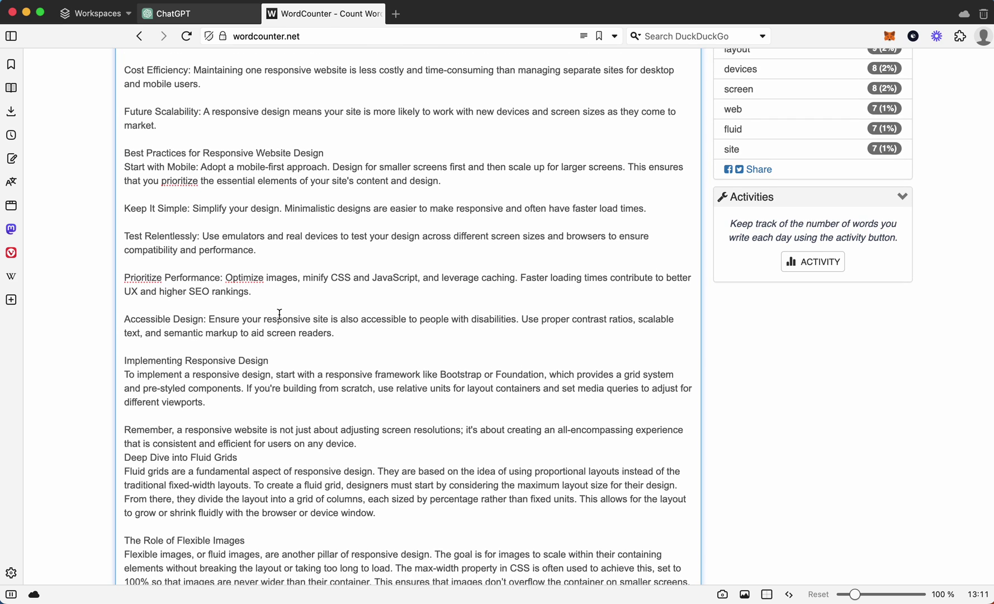
pyautogui.scroll(10, 299, 283)
pyautogui.scroll(2, 300, 283)
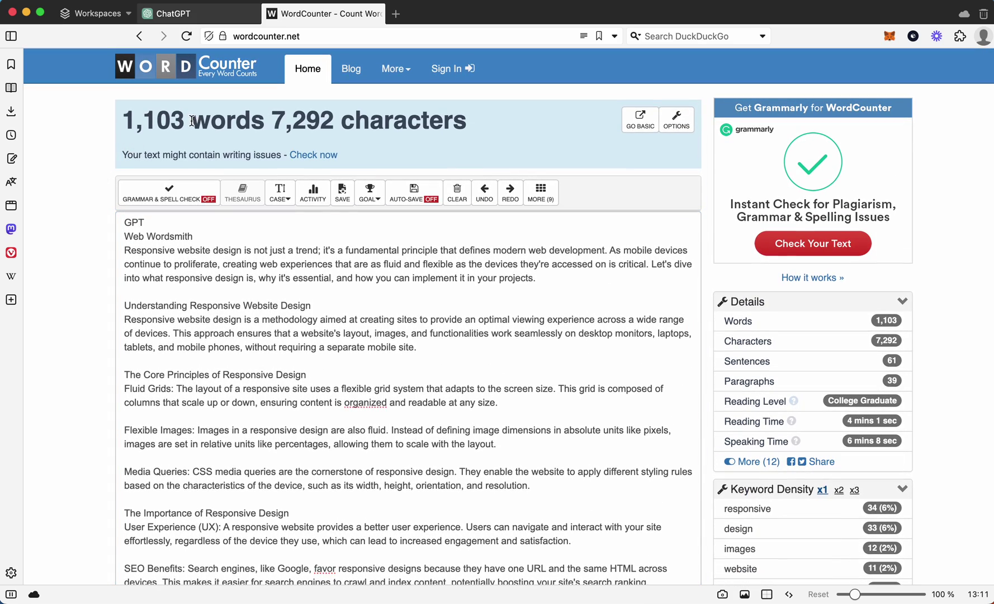
pyautogui.moveTo(191, 120); pyautogui.dragTo(101, 127)
pyautogui.click(88, 133)
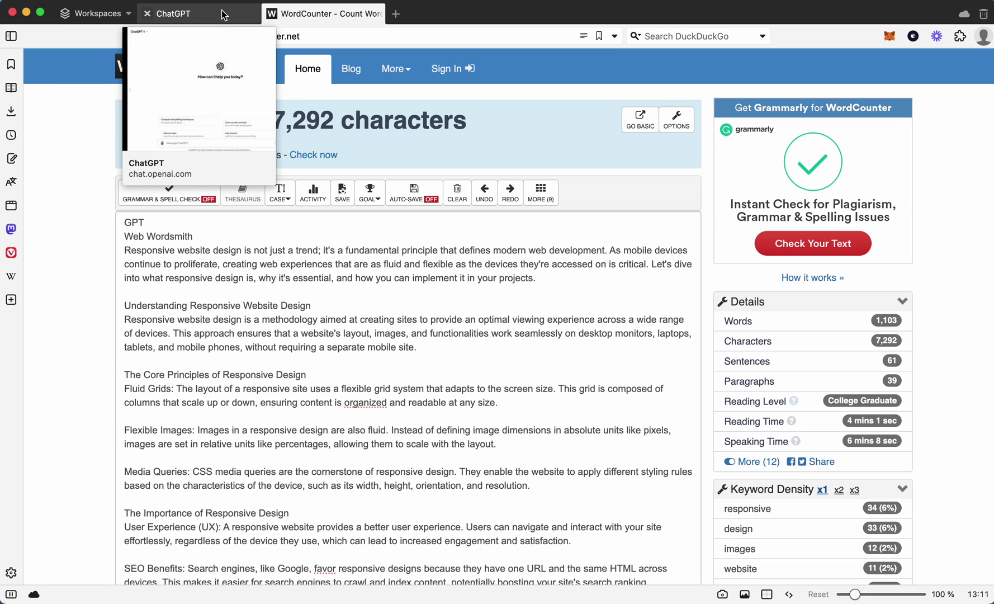
# - Save Web Wordsmith with Publish to set to 'Only me' and confirm
pyautogui.click(224, 15)
pyautogui.scroll(5, 490, 215)
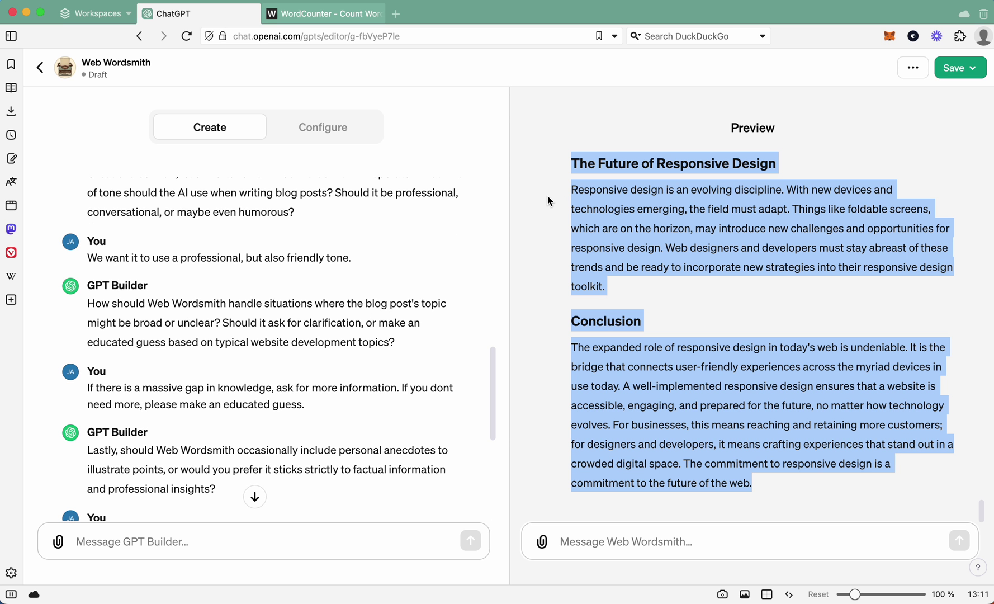
pyautogui.click(546, 198)
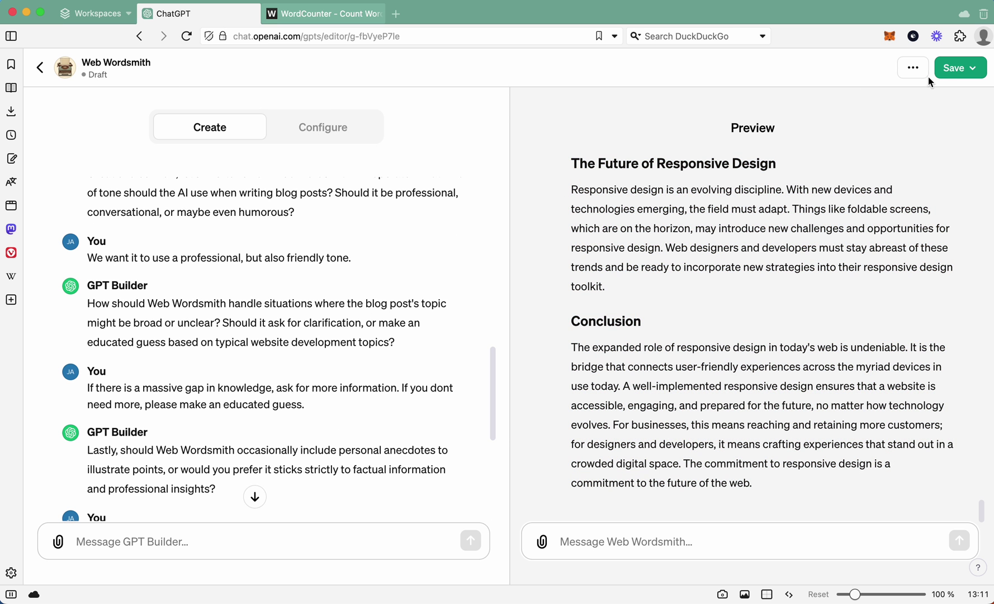
pyautogui.click(951, 70)
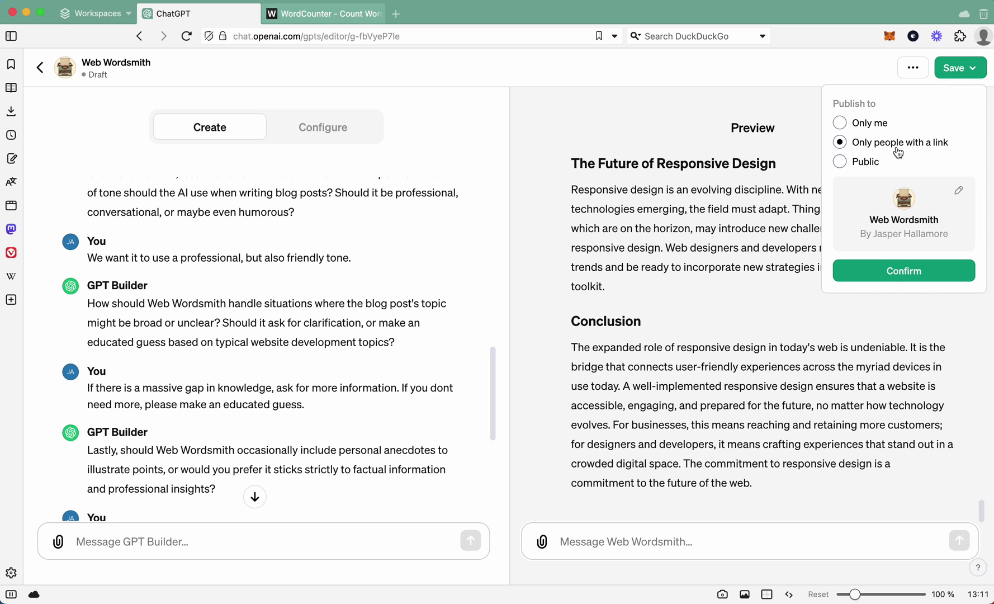
pyautogui.click(844, 126)
pyautogui.click(886, 187)
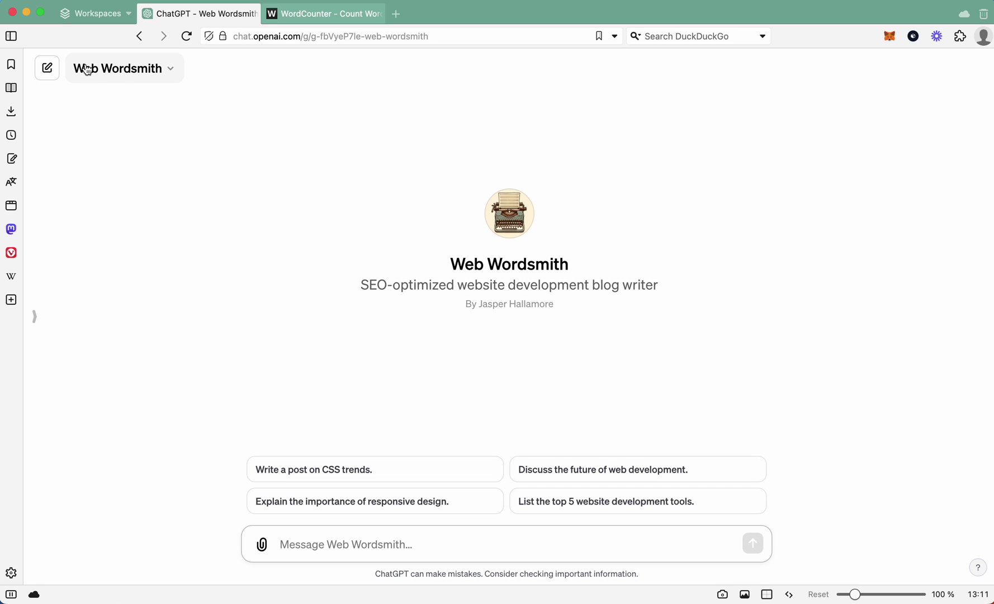
pyautogui.click(122, 71)
pyautogui.click(375, 128)
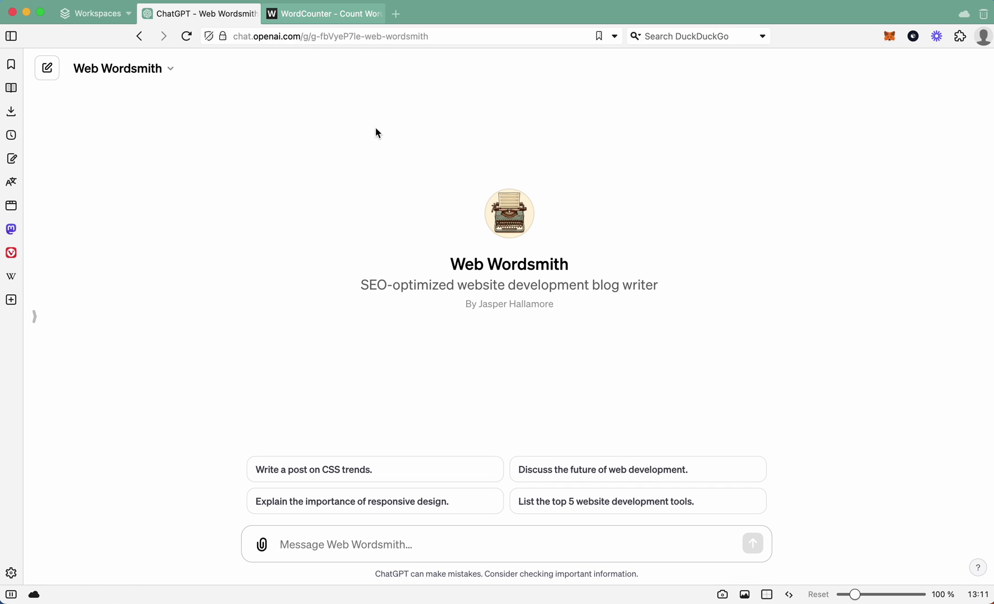
pyautogui.tripleClick(506, 261)
pyautogui.click(282, 259)
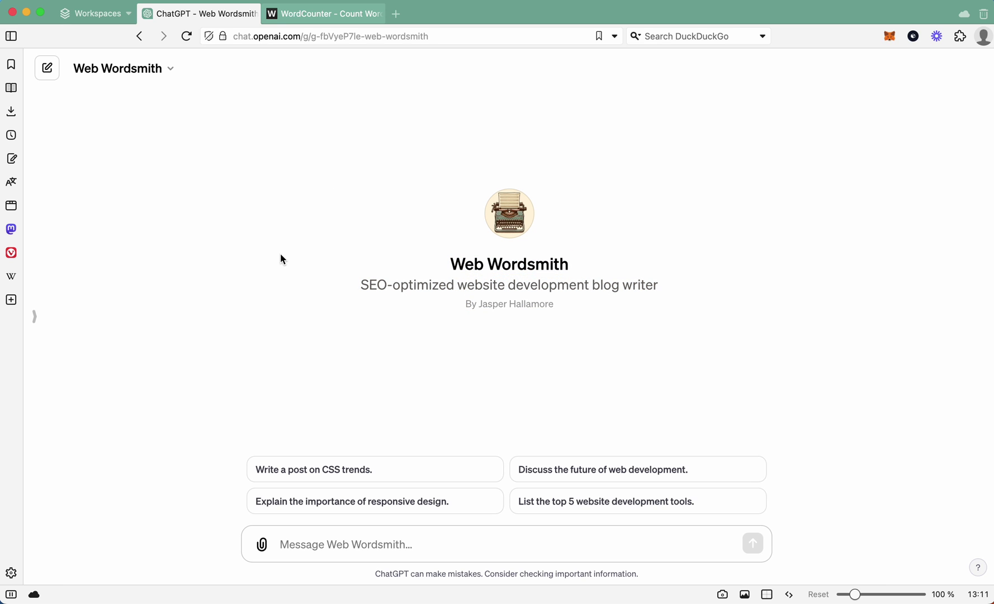